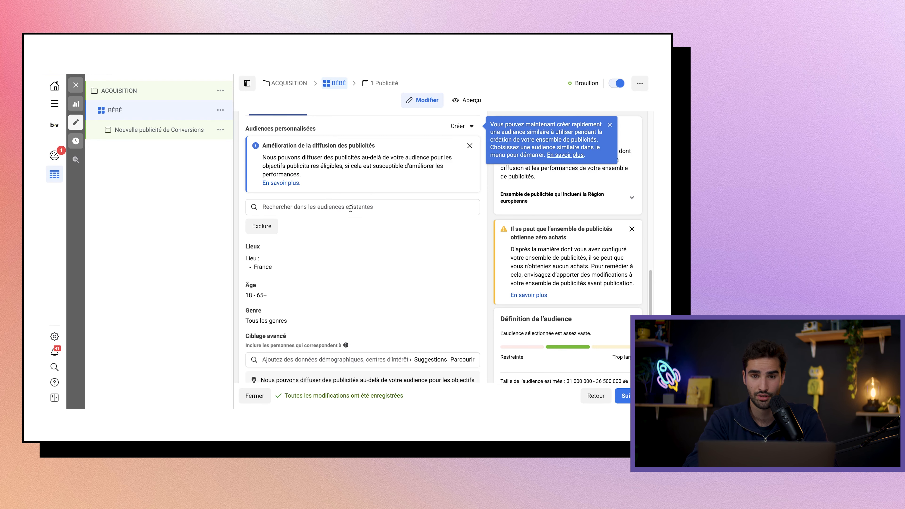
Add the interest Bébé to the advanced targeting of the BÉBÉ ad set.
scroll(351, 208, "down", 3)
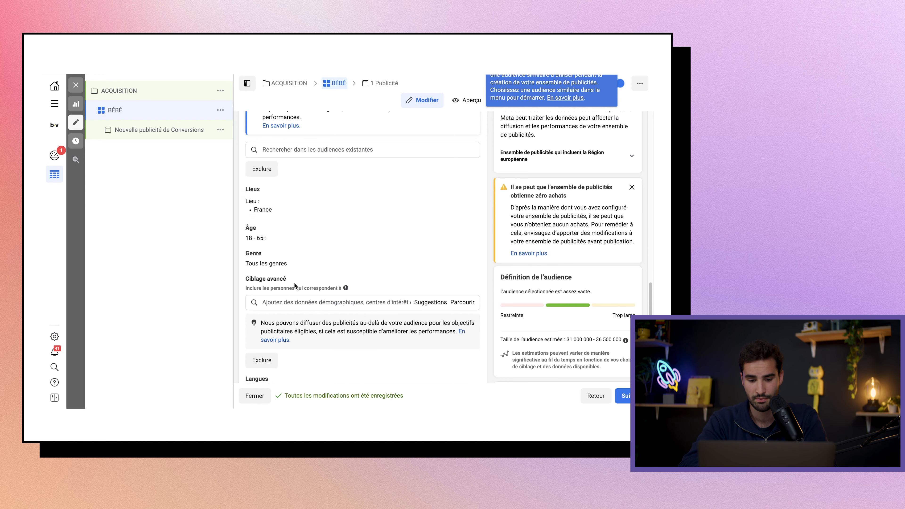
left_click(311, 301)
scroll(312, 301, "down", 1)
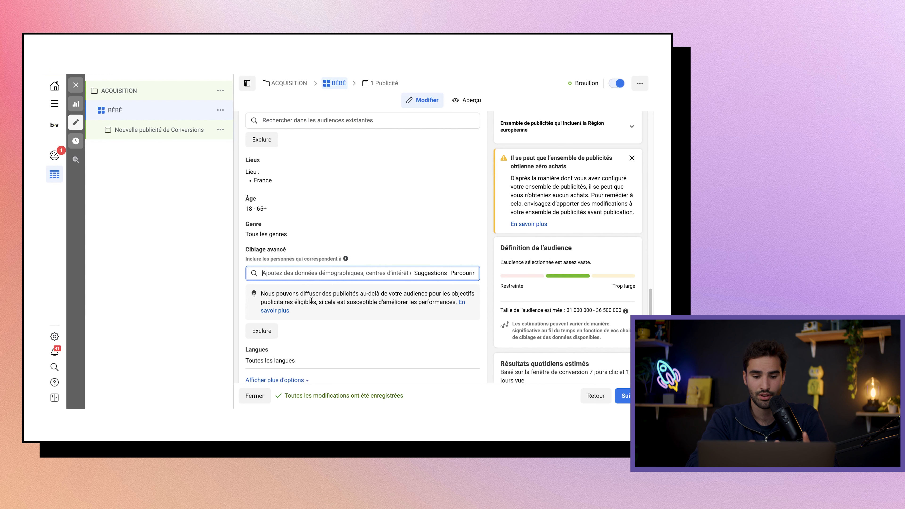
type("bébé")
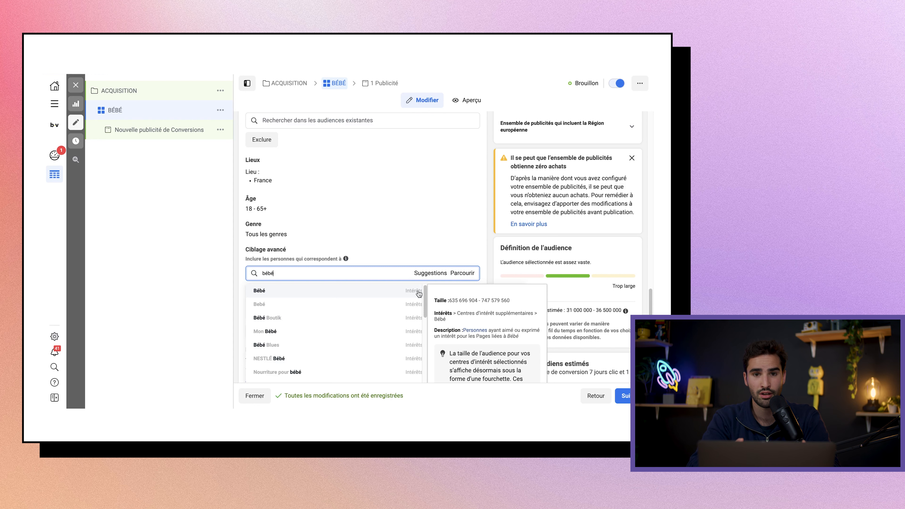
left_click(354, 295)
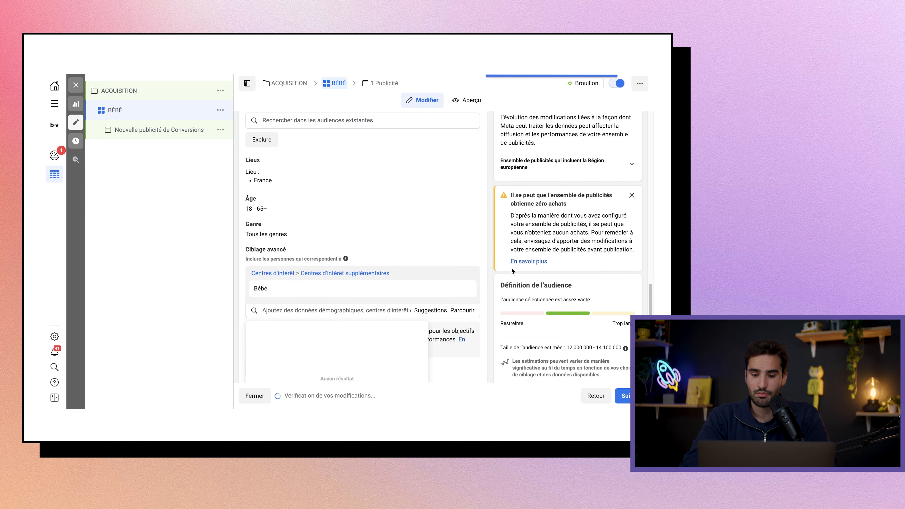
Restrict the audience gender to Femmes.
scroll(489, 260, "down", 2)
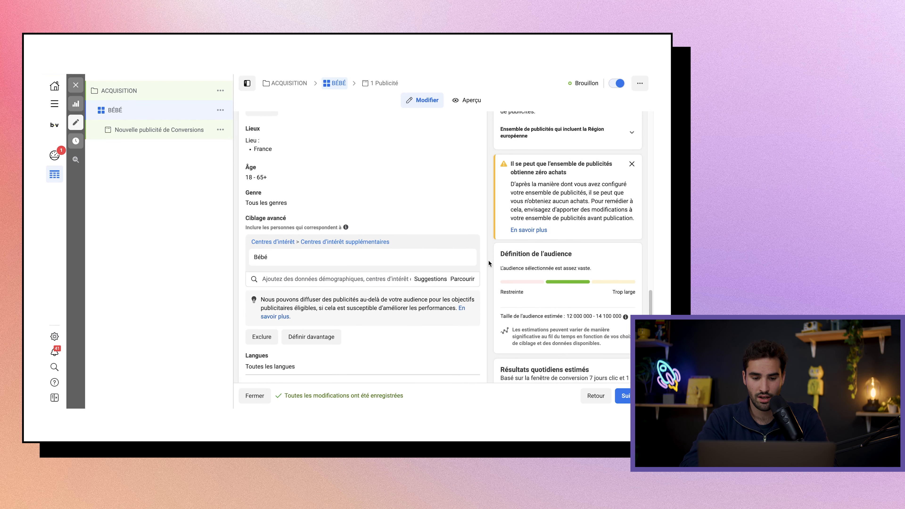
left_click(462, 197)
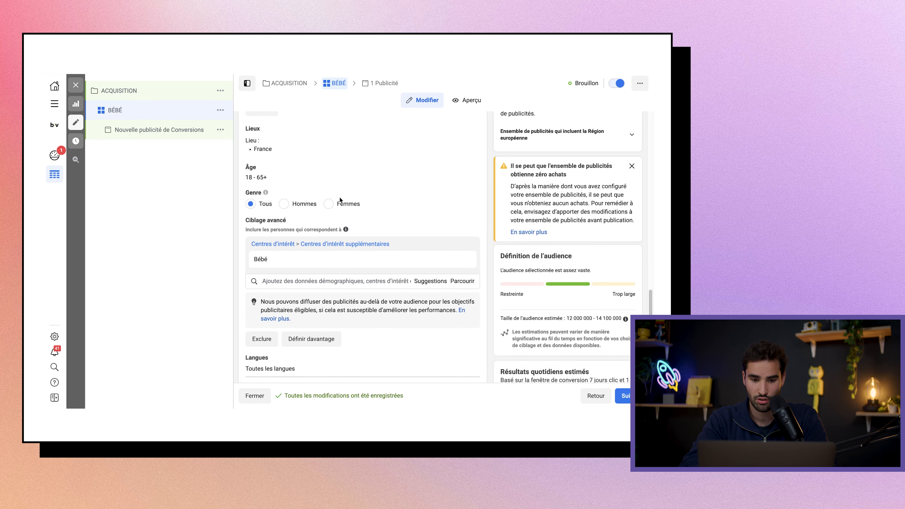
left_click(340, 202)
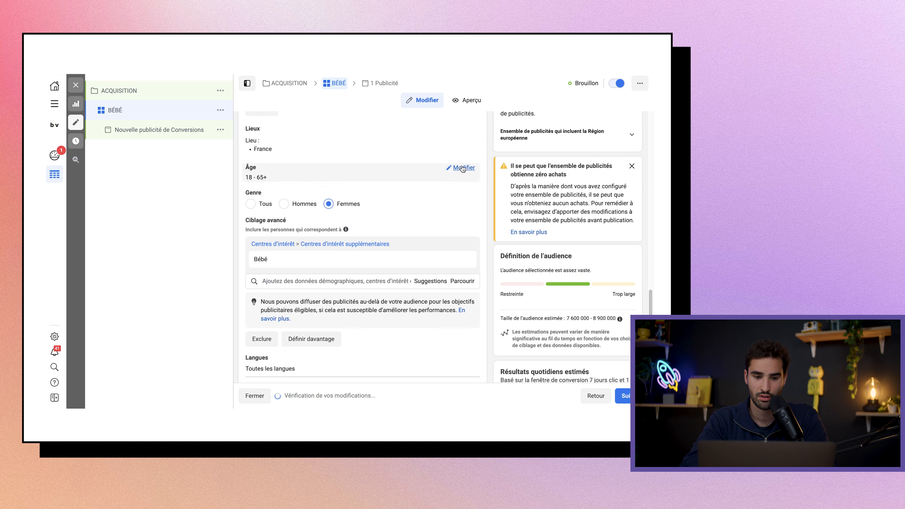
Set the audience age range to 21–35.
left_click(462, 170)
left_click(282, 183)
scroll(281, 234, "down", 2)
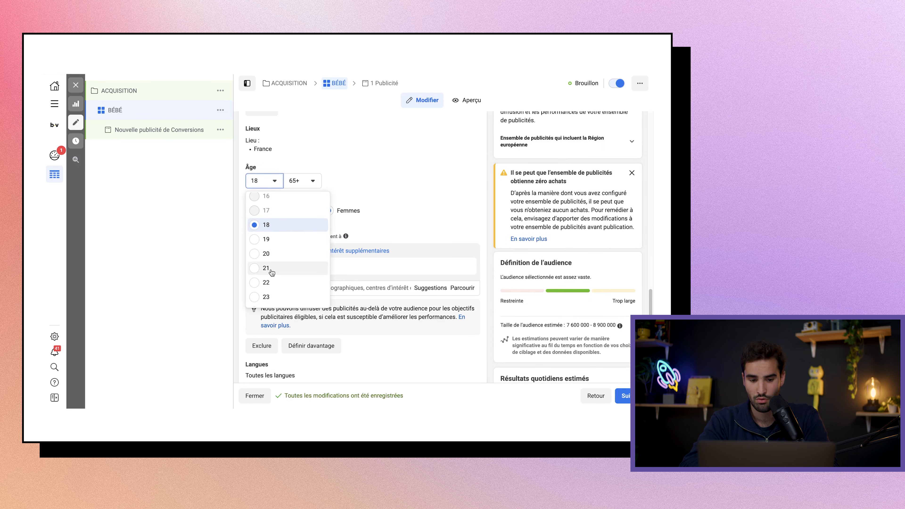
left_click(270, 270)
left_click(297, 181)
scroll(306, 228, "down", 5)
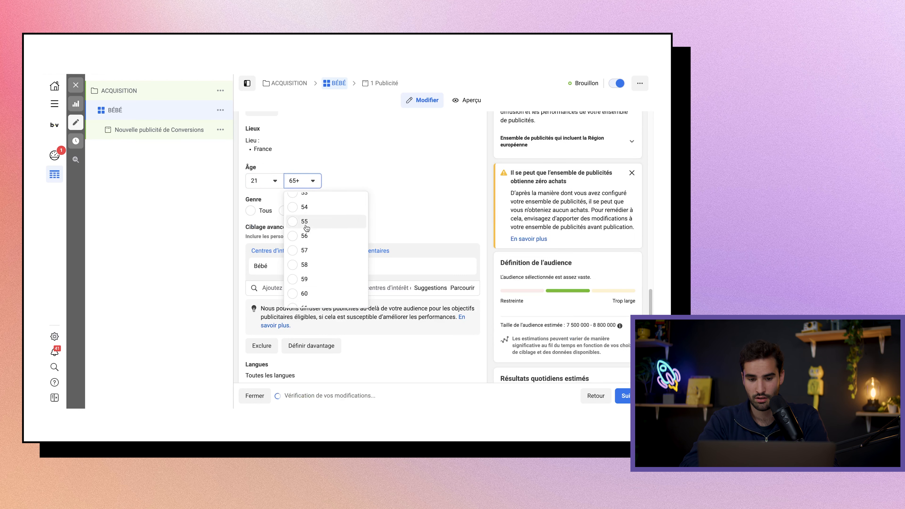
scroll(307, 228, "up", 5)
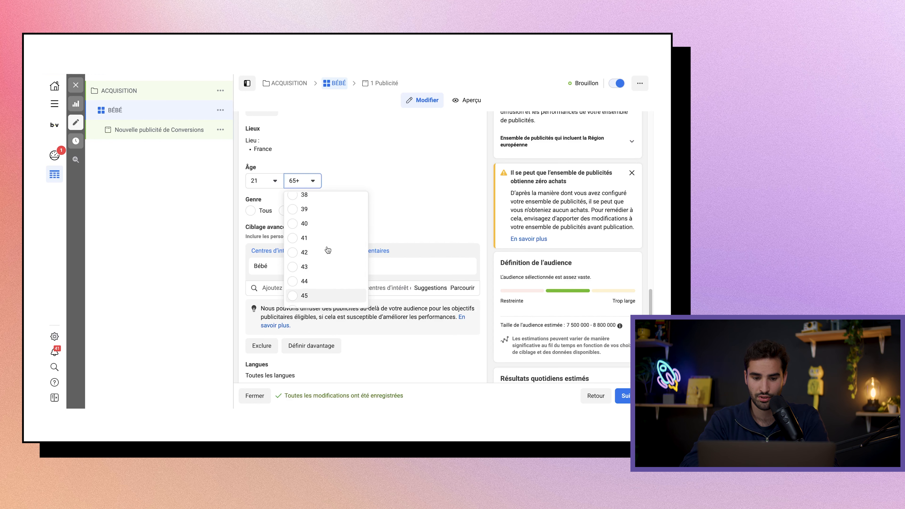
left_click(303, 204)
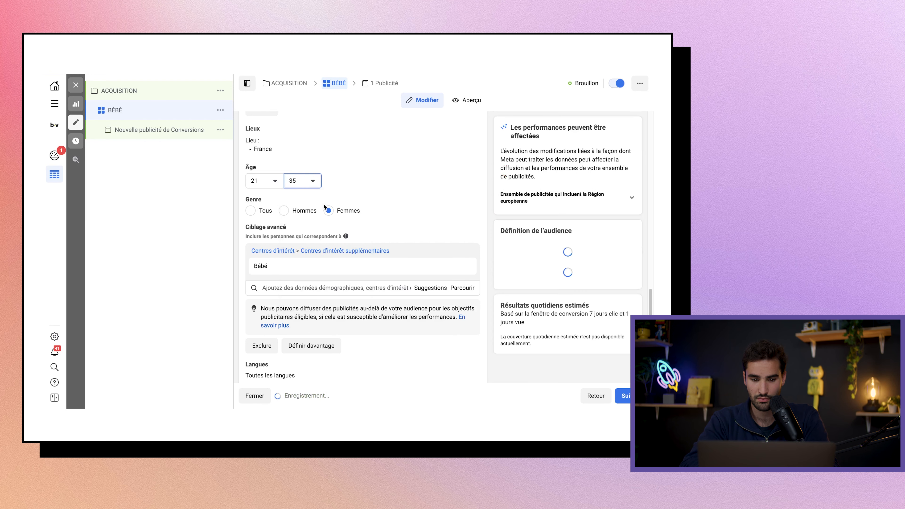
Limit the audience languages to Français (tout).
scroll(441, 245, "down", 2)
scroll(442, 244, "down", 2)
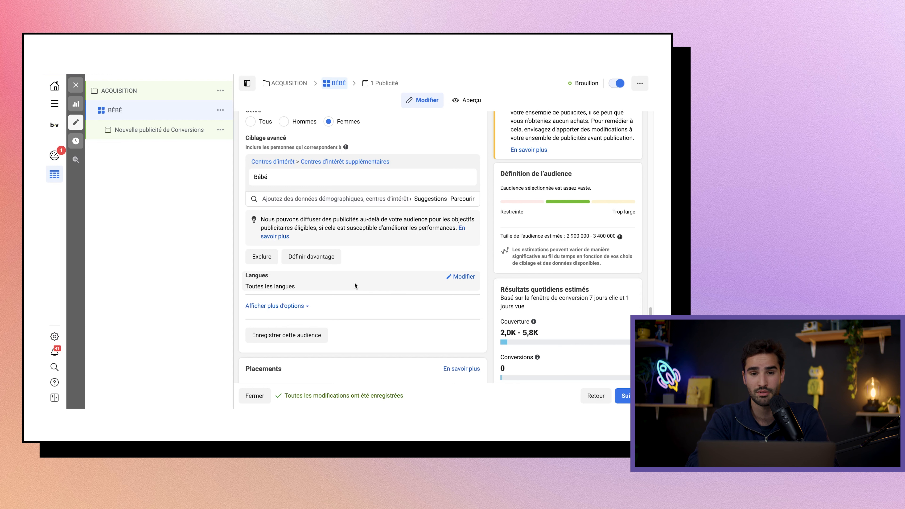
left_click(461, 277)
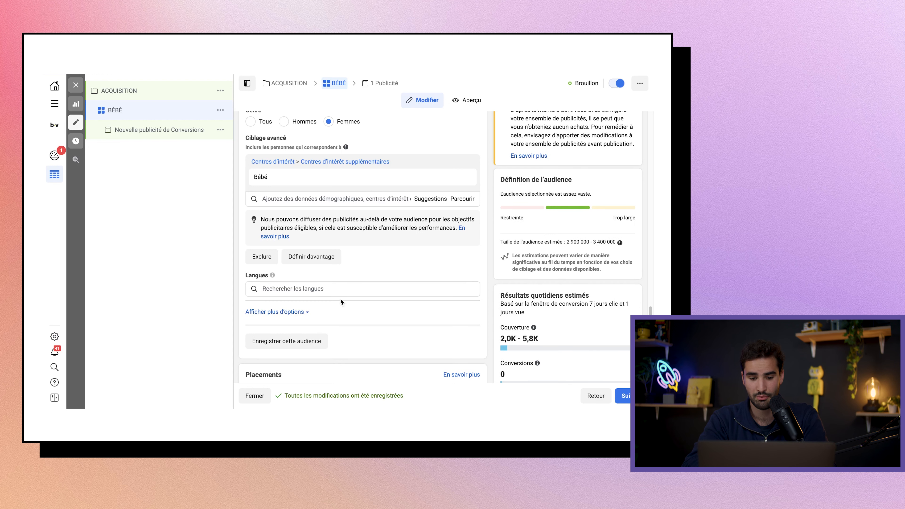
left_click(321, 293)
type("frança")
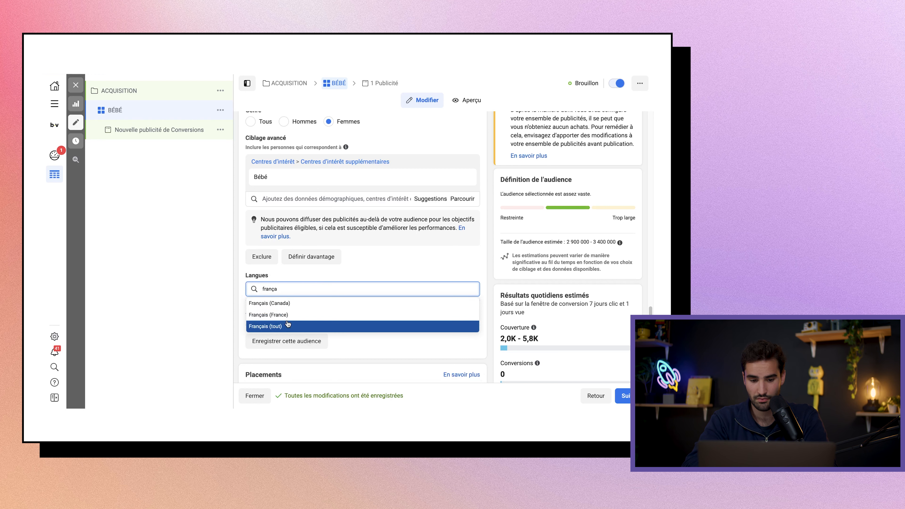
left_click(288, 325)
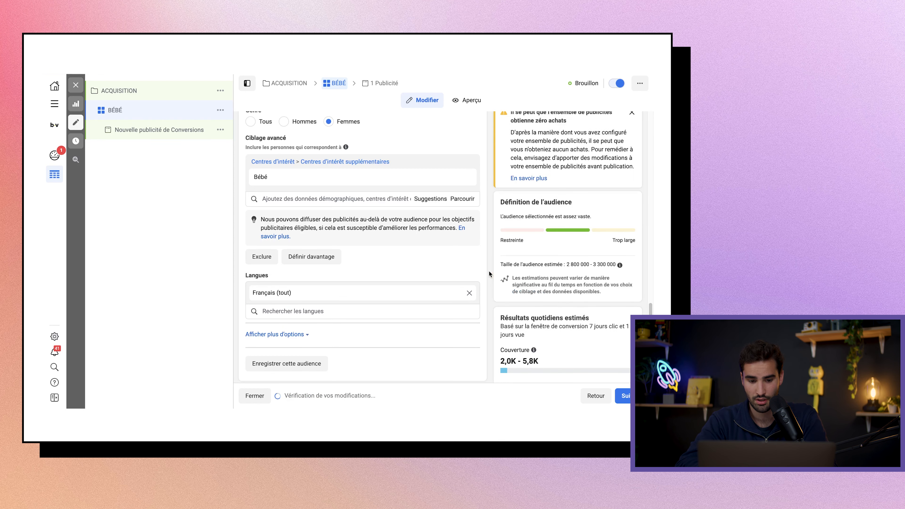
Open the ad under the BÉBÉ ad set and rename it VIDEO_SEPTEMBRE_1.
scroll(489, 271, "down", 4)
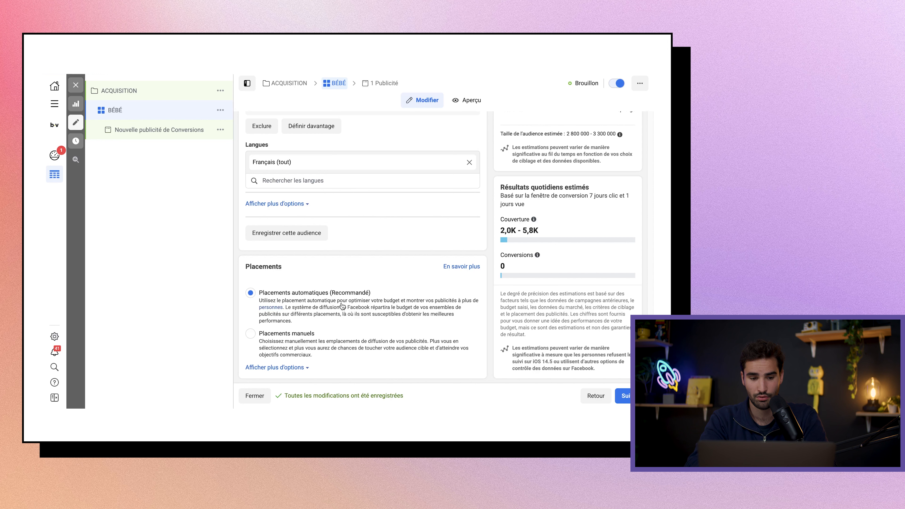
left_click(122, 129)
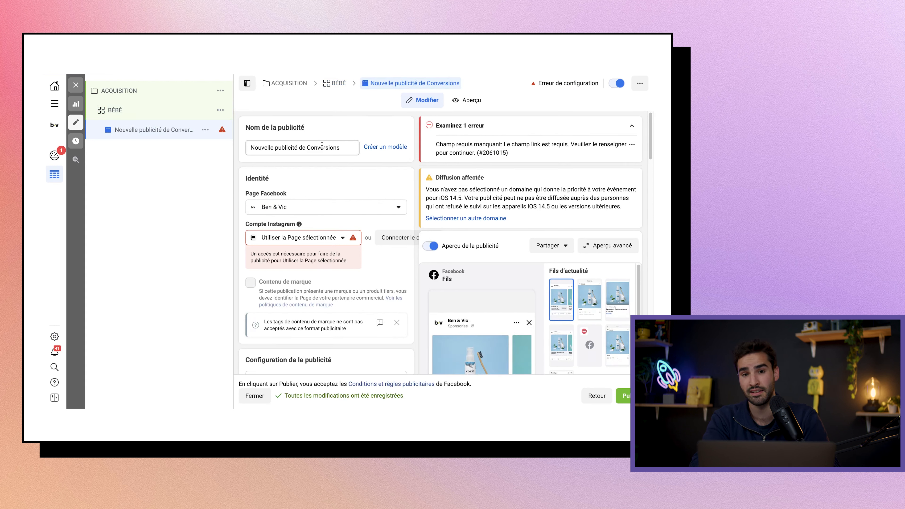
double_click(322, 148)
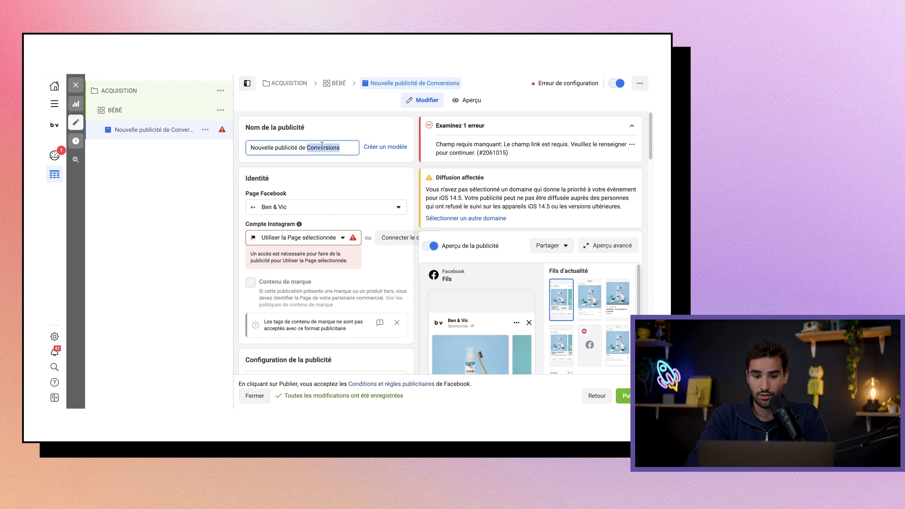
triple_click(322, 148)
key("BackSpace")
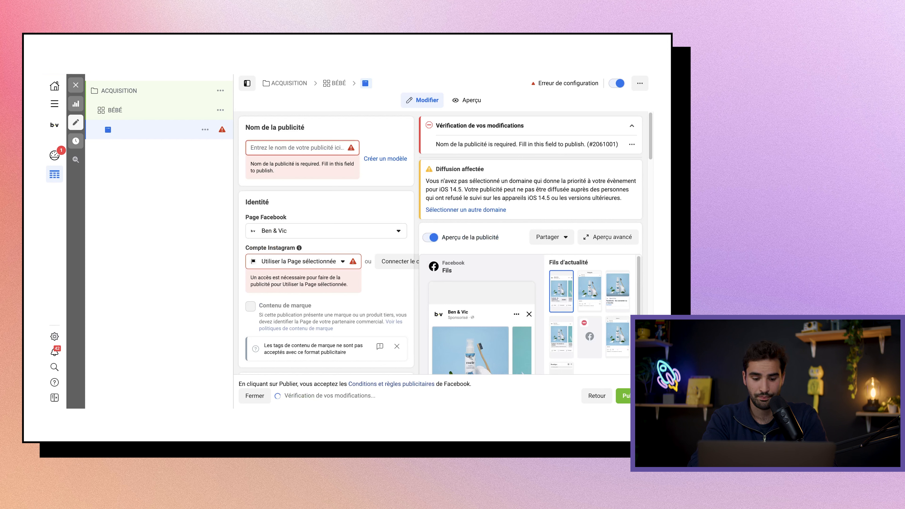
type("V")
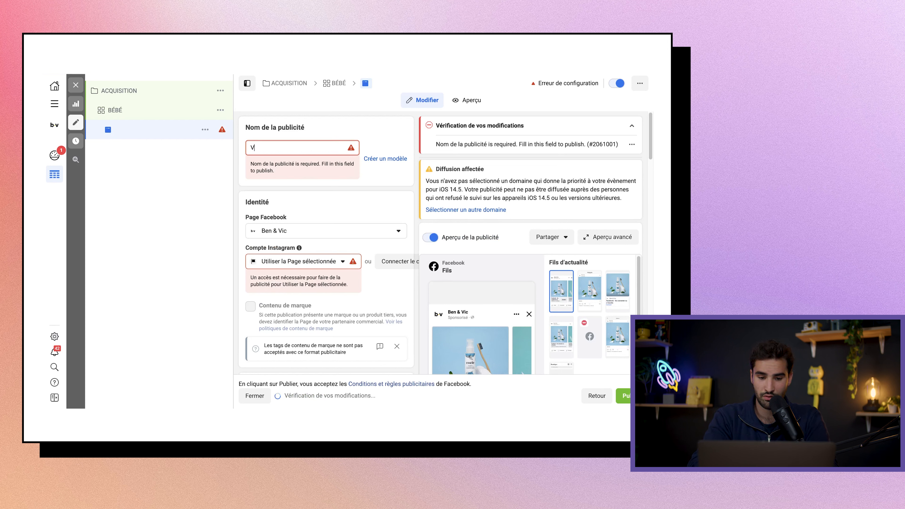
type("IDEO_")
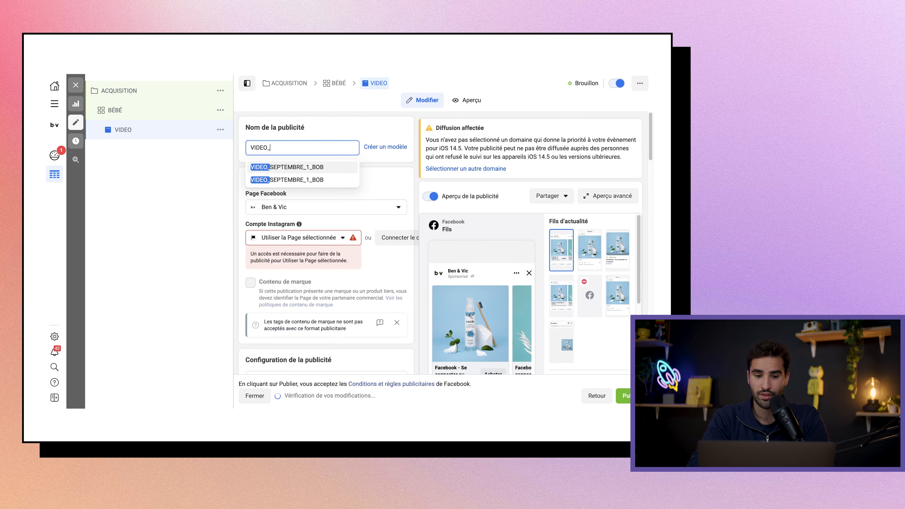
type("SEPTEMBRE")
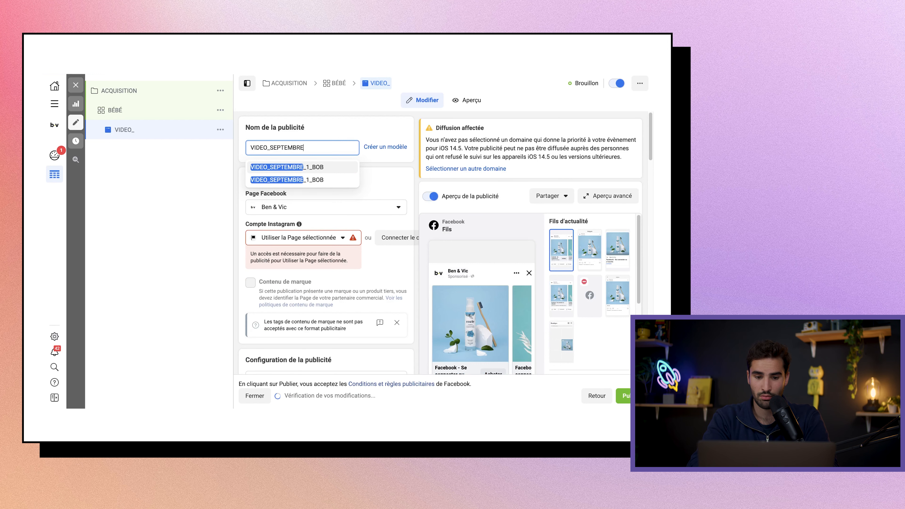
type("_1")
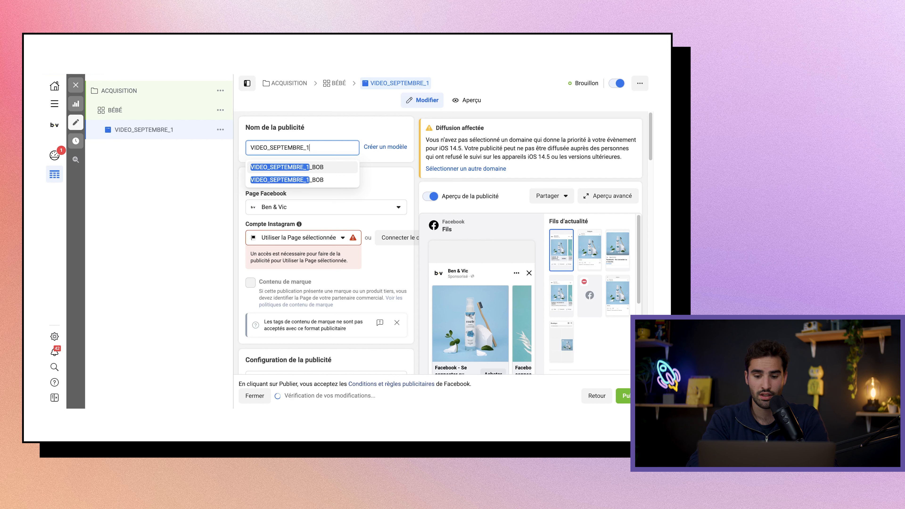
type("_")
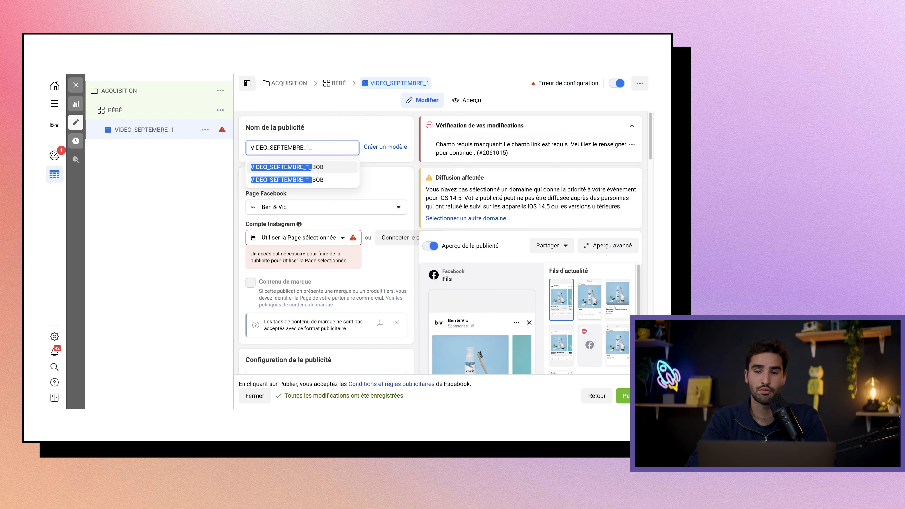
key("BackSpace")
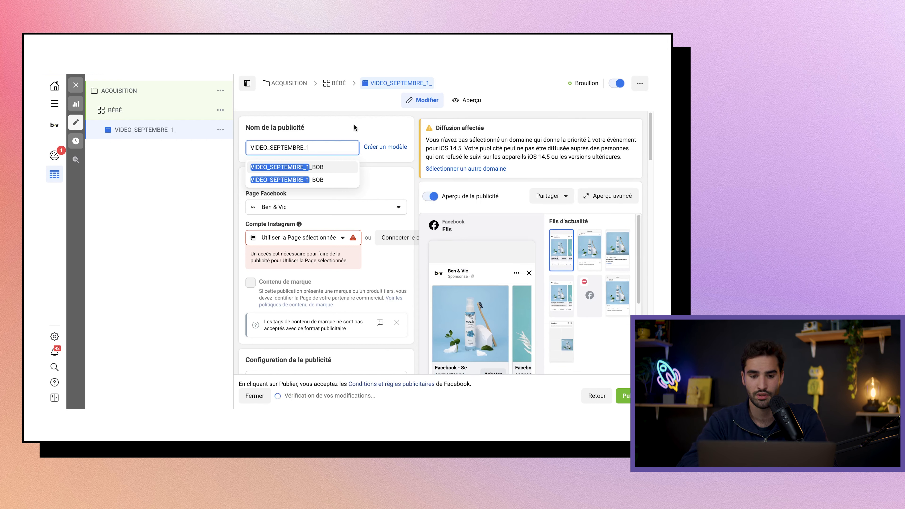
Replace SEPTEMBRE with AVRIL in the ad name and select benandvic as the ad's Instagram account.
left_click_drag(304, 148, 271, 147)
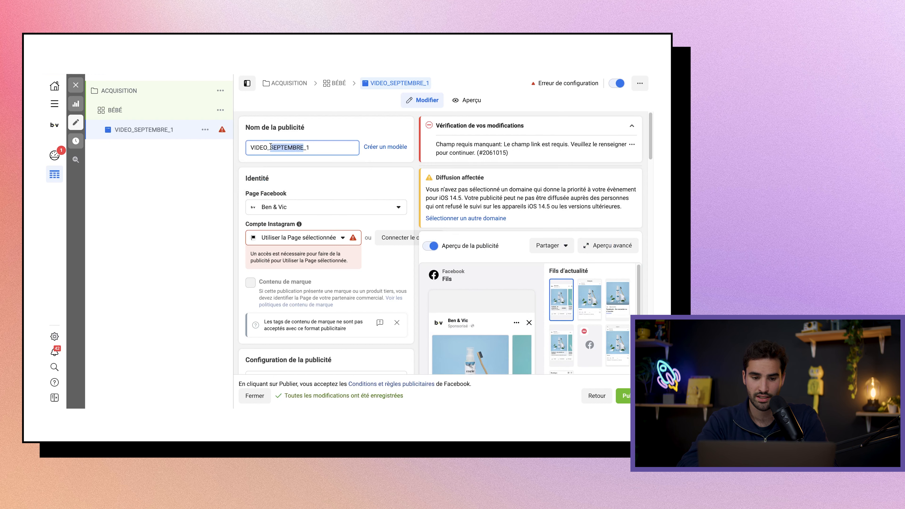
type("AVRIL")
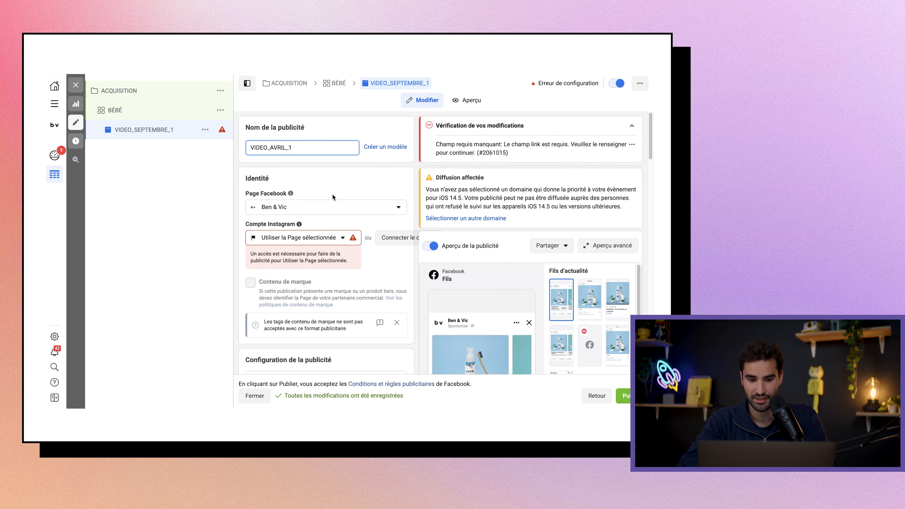
left_click(332, 197)
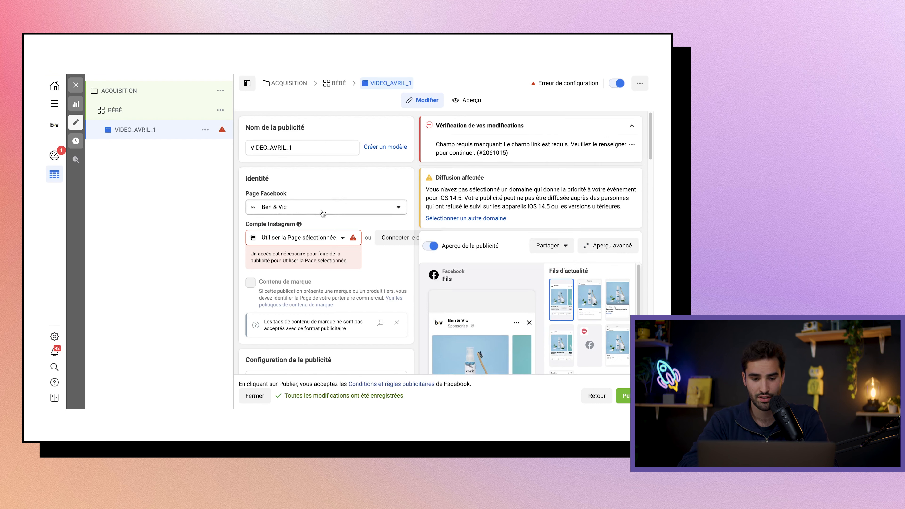
left_click(306, 238)
left_click(291, 275)
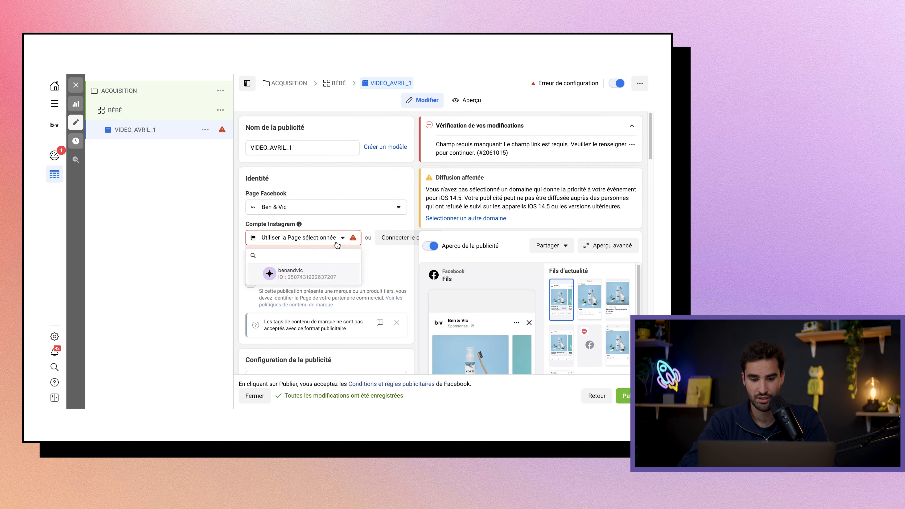
Turn off dynamic ad formats and creative, and set the ad format to Image/Vidéo unique.
scroll(336, 242, "down", 5)
scroll(334, 242, "down", 1)
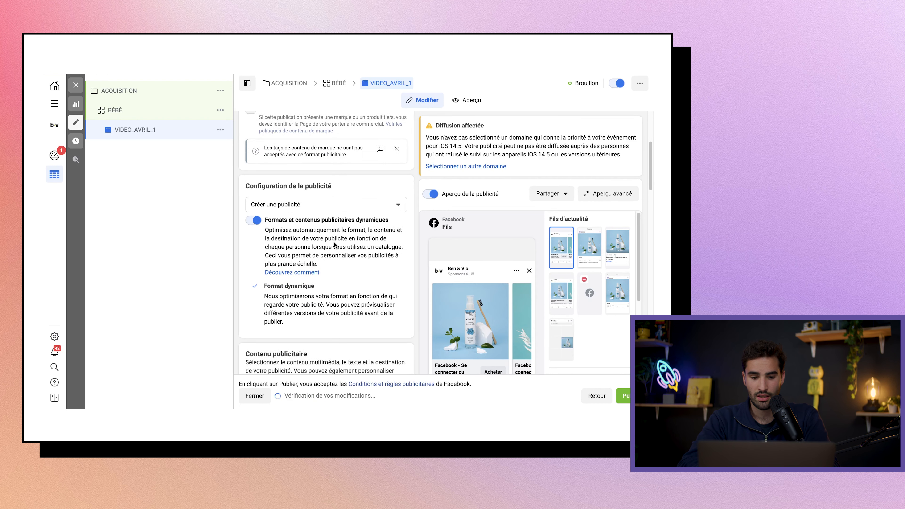
left_click(253, 220)
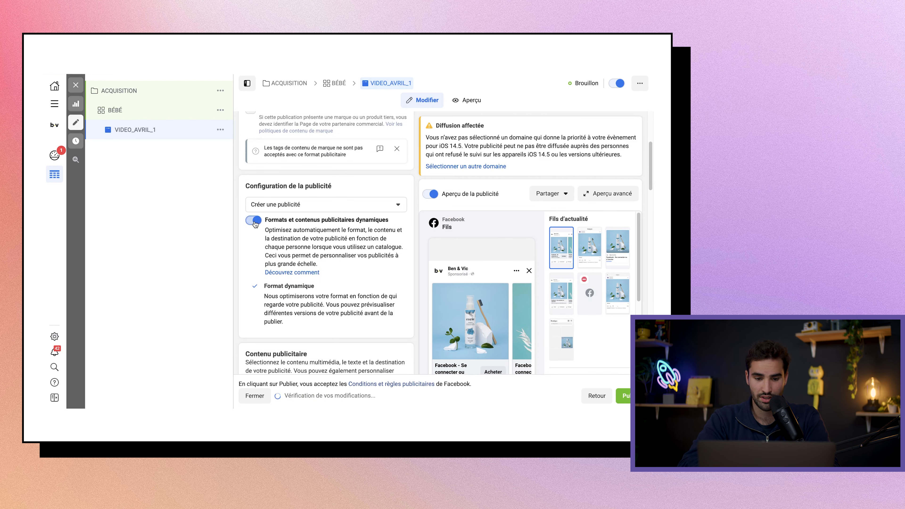
scroll(271, 222, "down", 1)
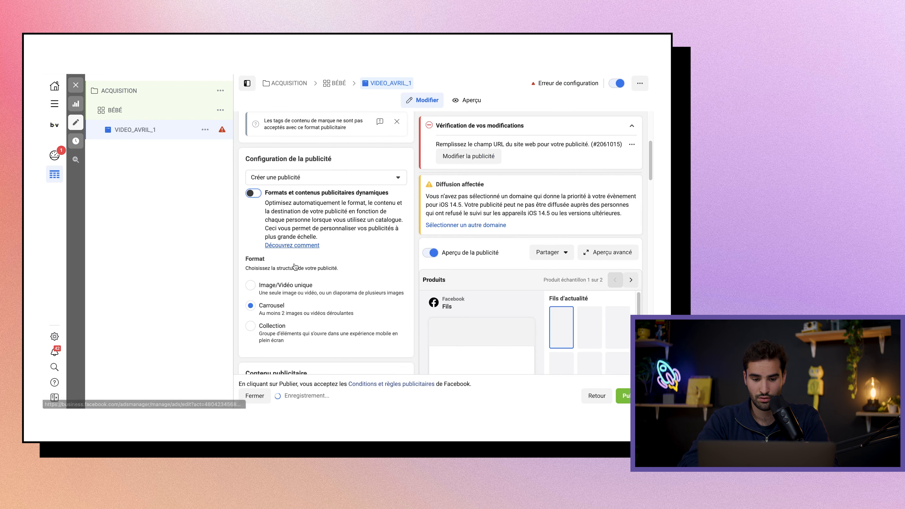
left_click(275, 291)
Remove the product catalogue from the ad's content.
scroll(275, 292, "down", 5)
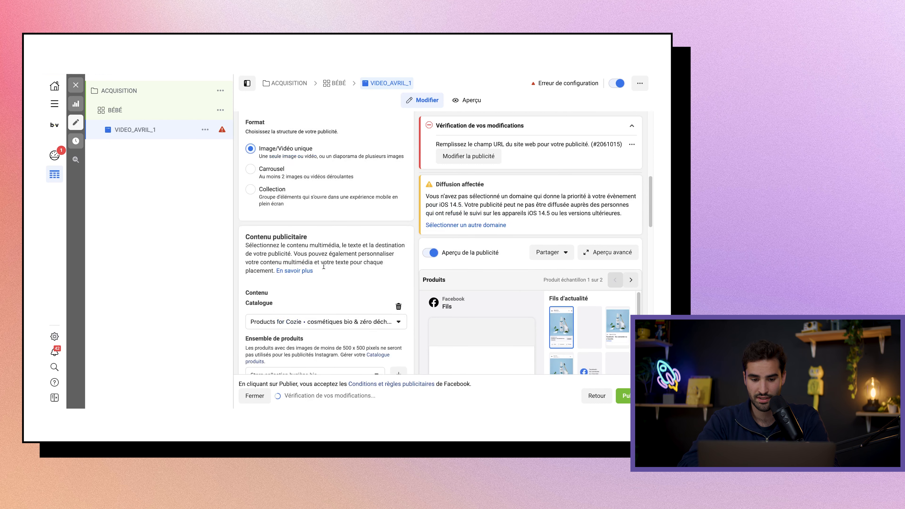
left_click(399, 293)
scroll(399, 250, "down", 4)
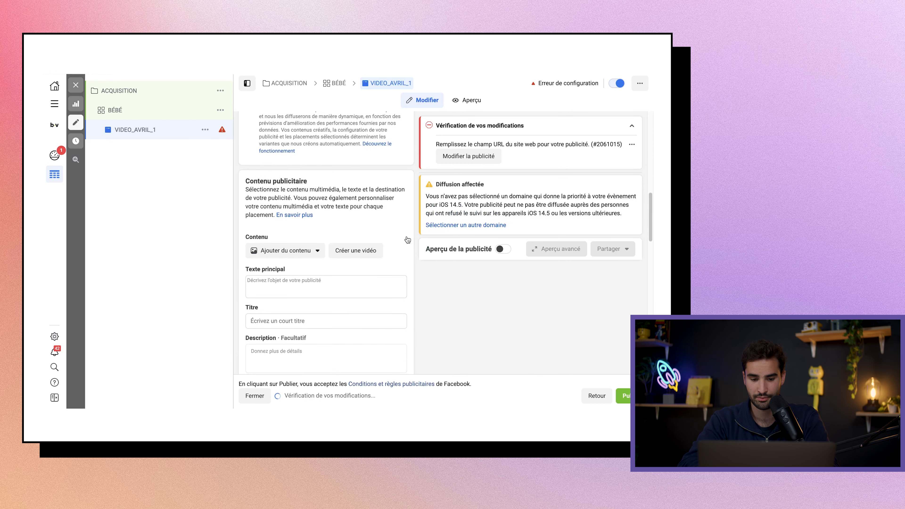
Add the 1080 × 1080 account video IWEECH JANVIER SQUARE.mp4 as the ad's media, using the original proportions for all placements.
left_click(316, 221)
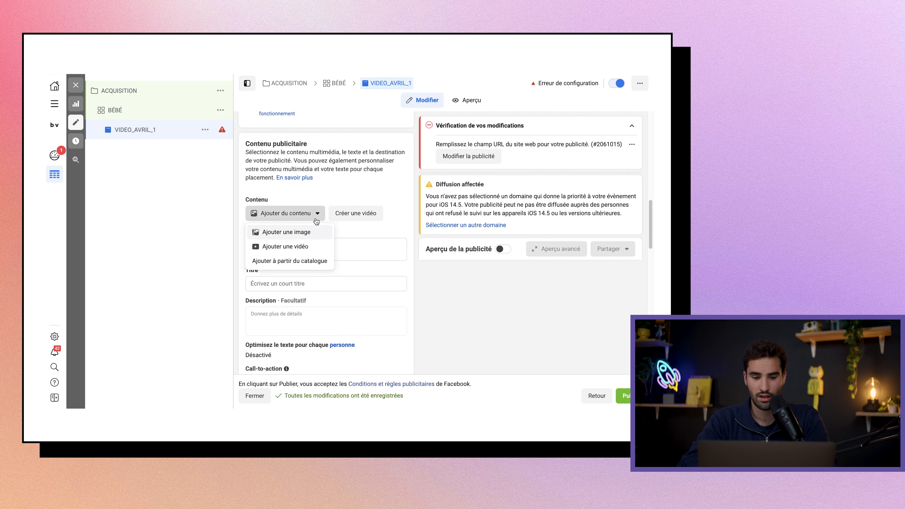
left_click(315, 245)
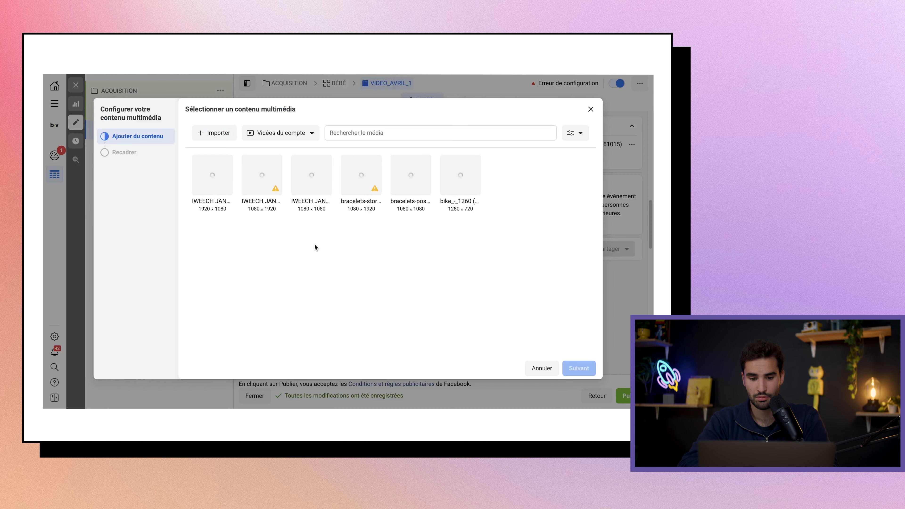
left_click(213, 175)
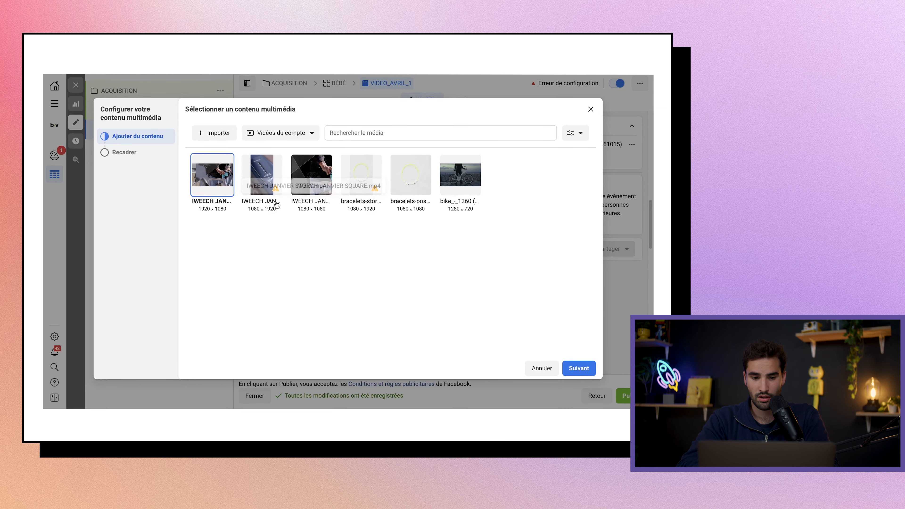
left_click(311, 175)
left_click(580, 371)
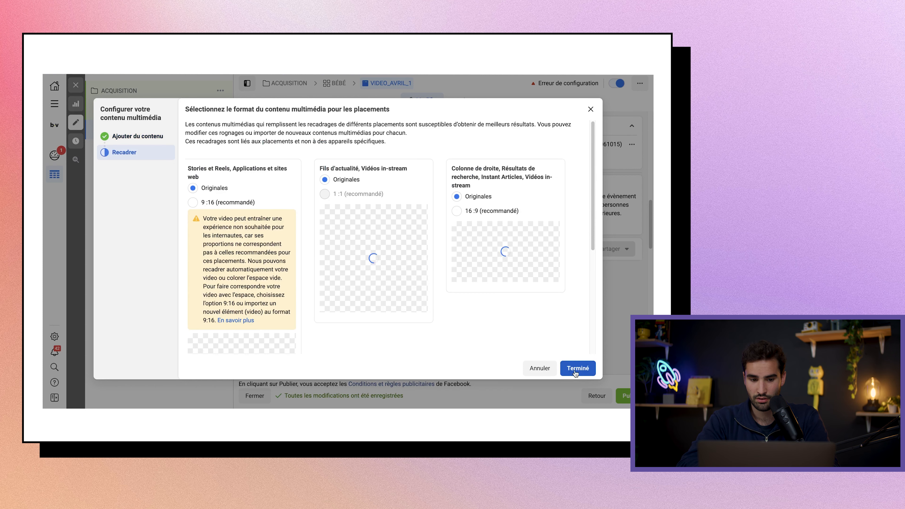
left_click(578, 369)
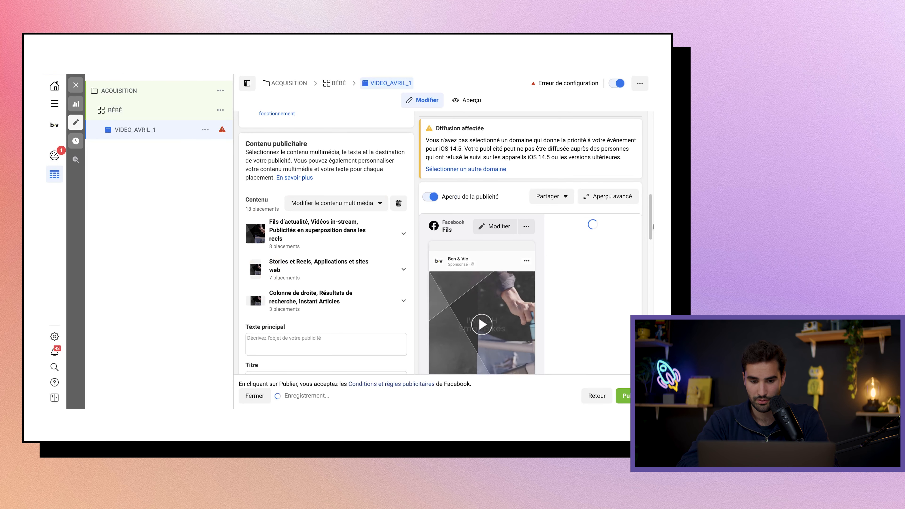
Replace the media of the Stories et Reels, Applications et sites web placement group with IWEECH JANVIER STORY.mp4 and save.
scroll(396, 207, "down", 1)
mouse_move(389, 214)
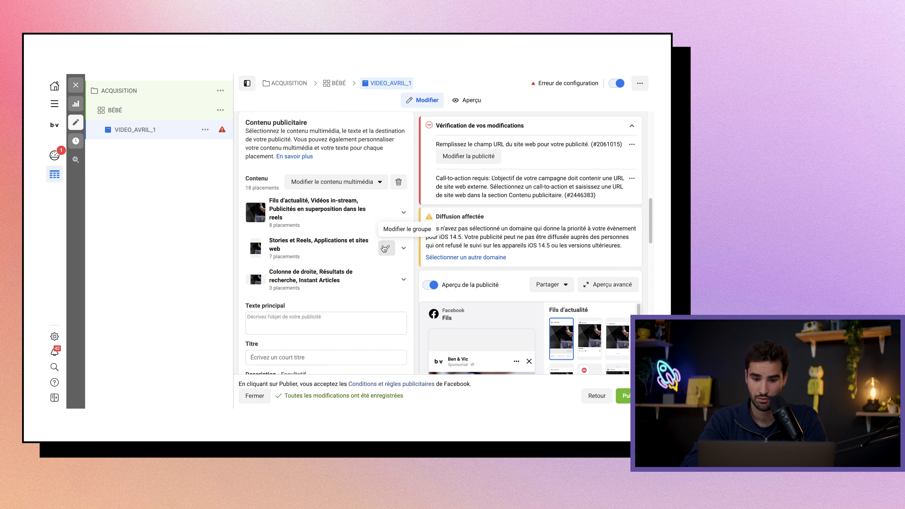
left_click(383, 246)
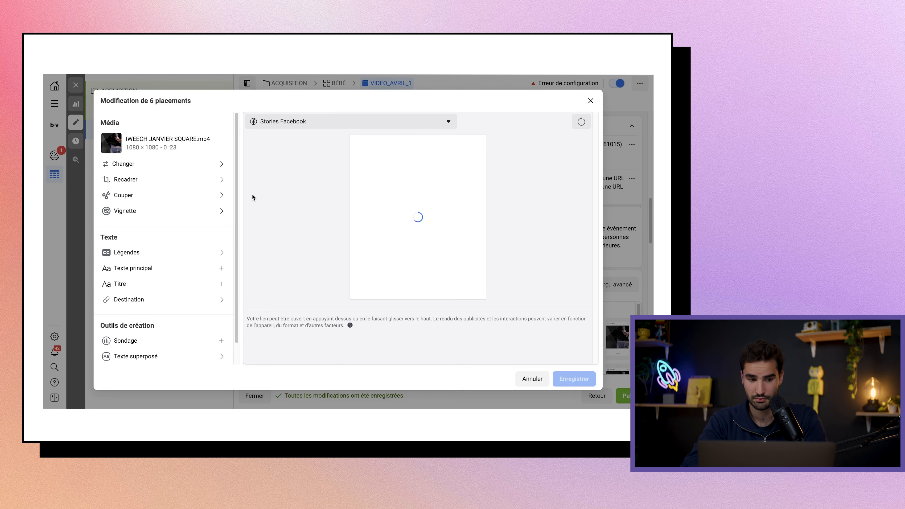
left_click(169, 164)
left_click(284, 159)
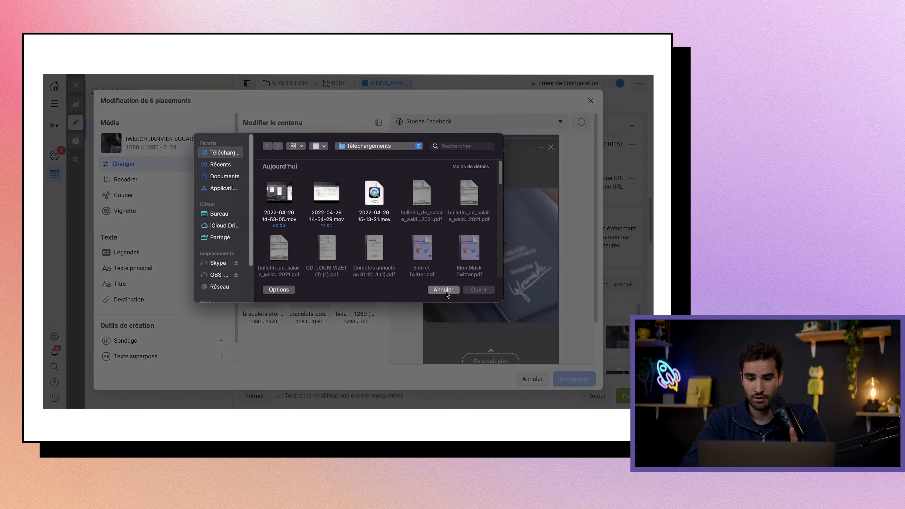
left_click(443, 289)
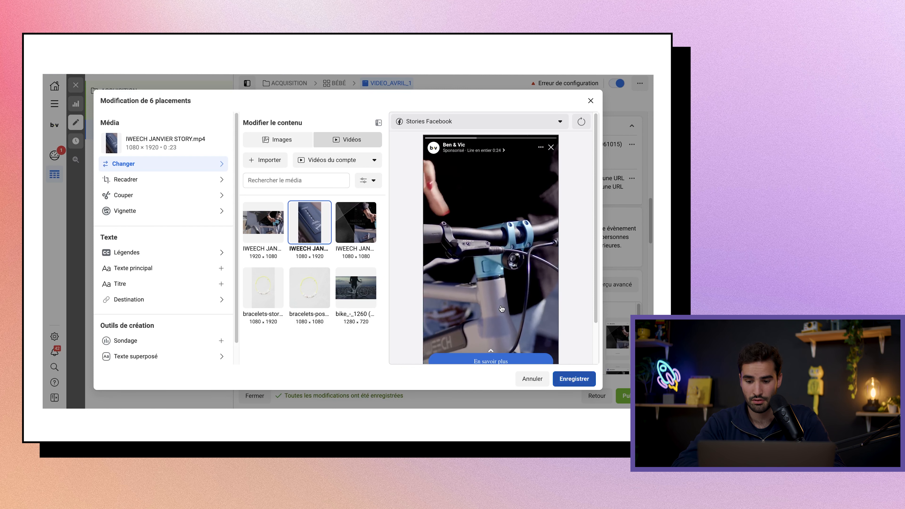
left_click(574, 379)
Enter "Test test" as the ad's primary text.
scroll(327, 278, "down", 1)
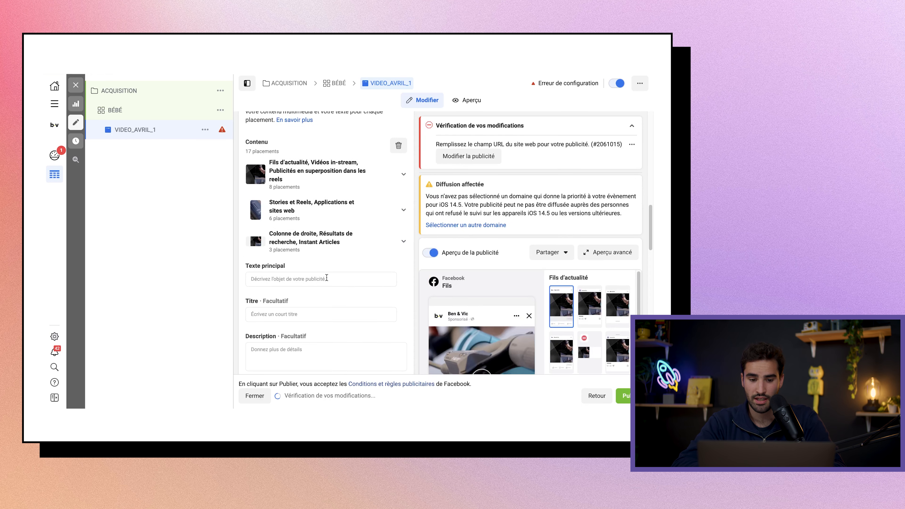
left_click(311, 280)
type("Test test")
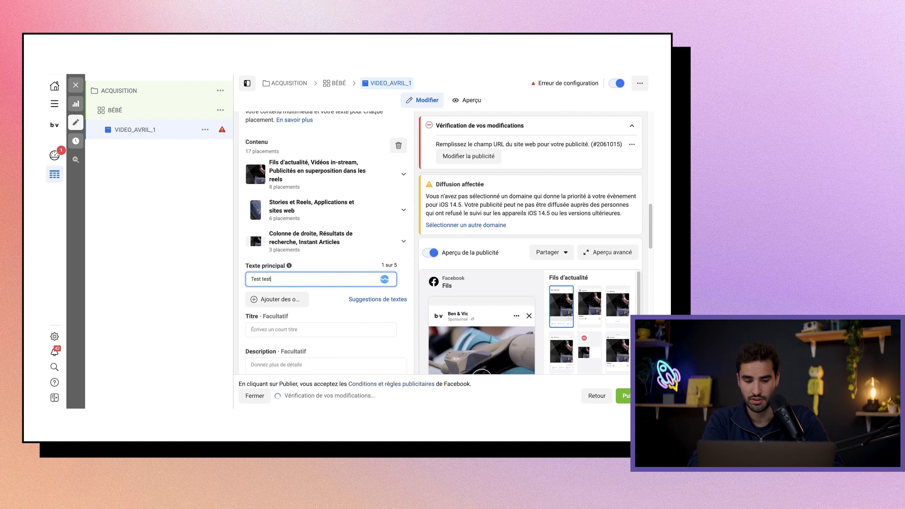
left_click(407, 263)
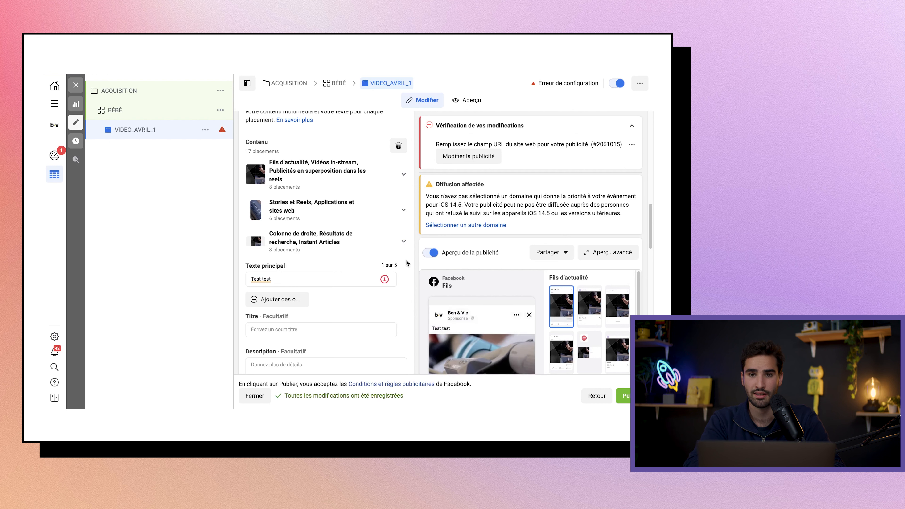
Add "Tututut" as a second primary text option and create a third, empty option.
scroll(406, 262, "down", 3)
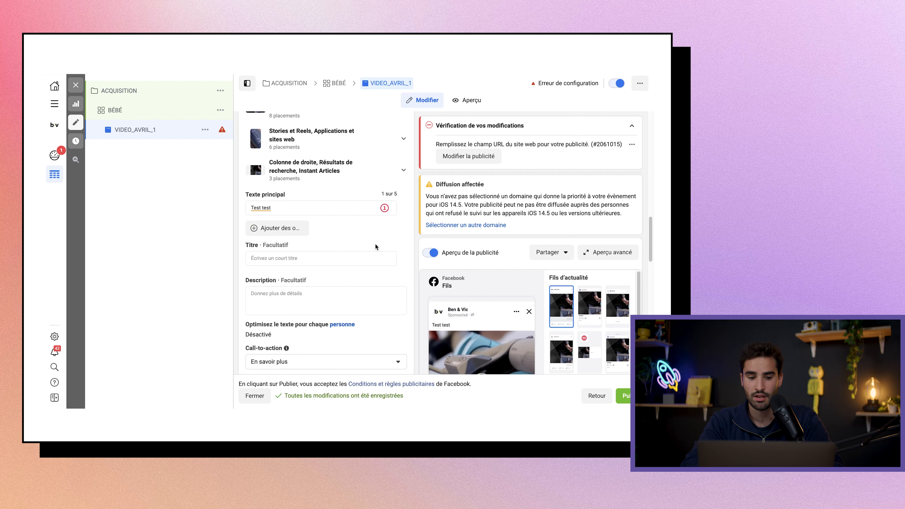
left_click(294, 230)
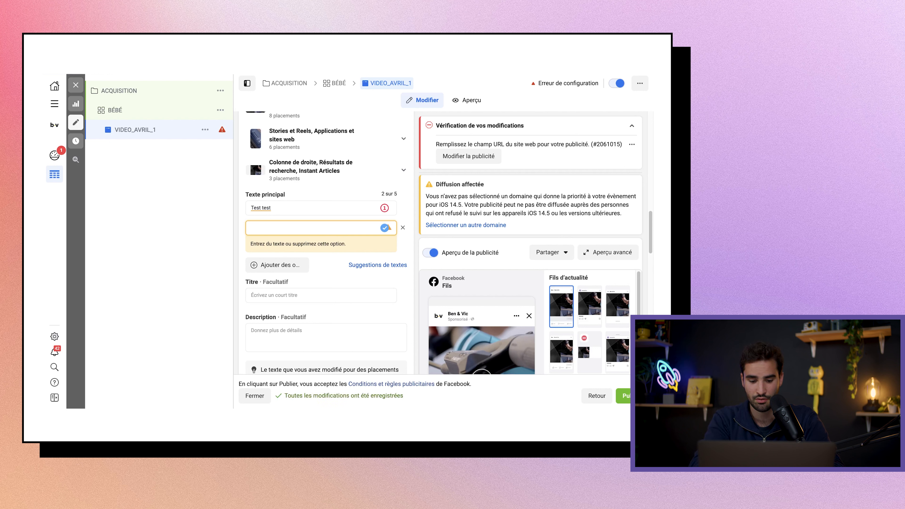
type("Tututut")
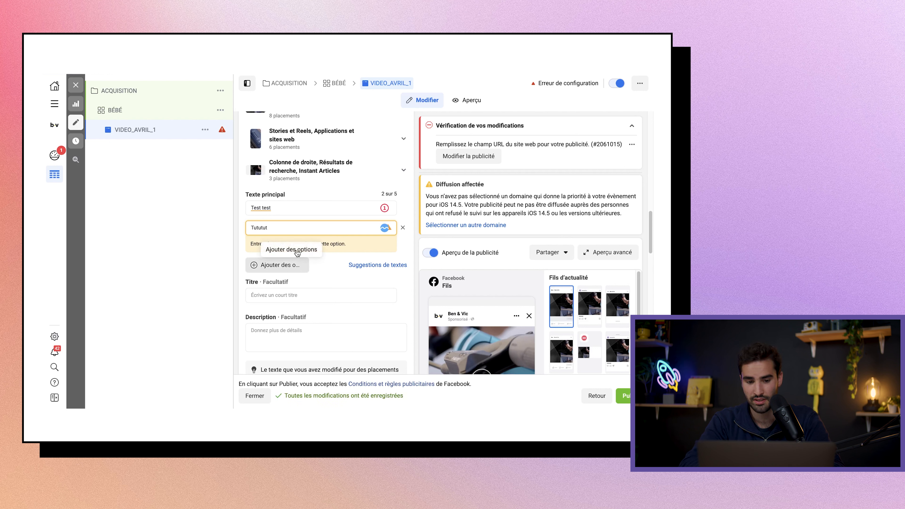
left_click(301, 269)
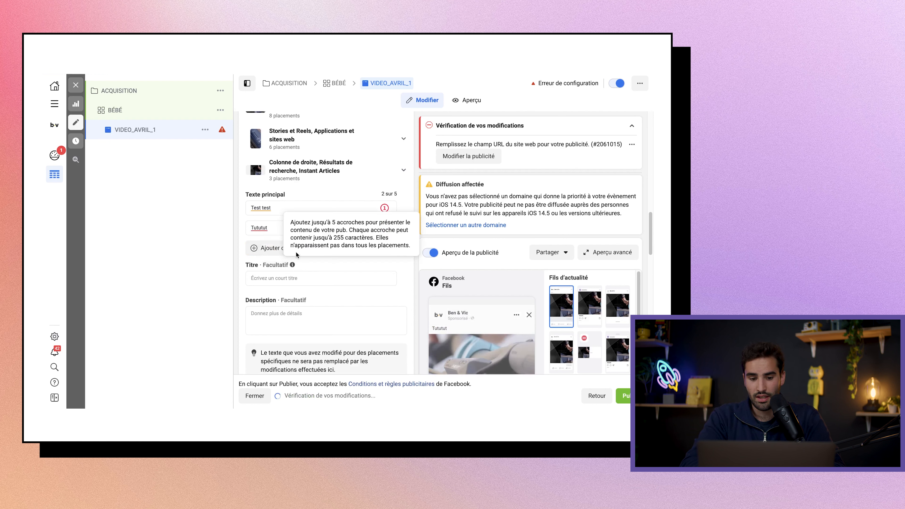
left_click(264, 248)
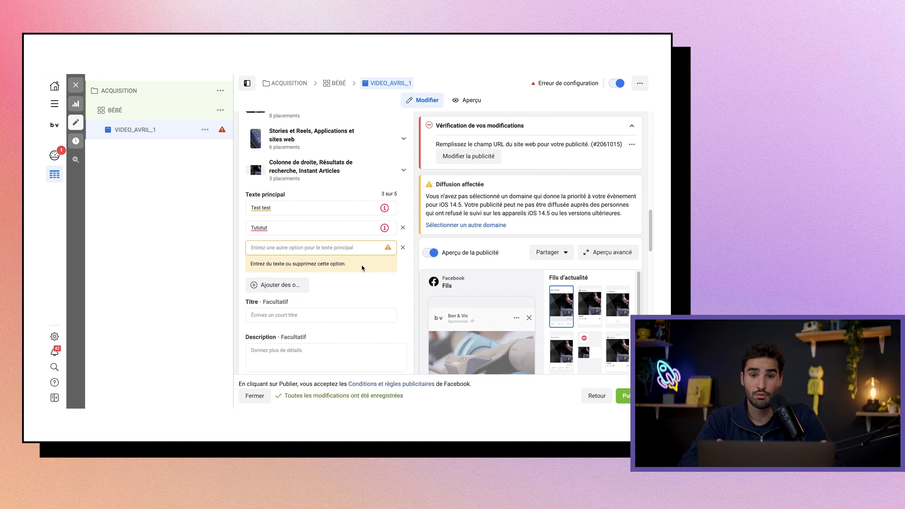
Set the ad's title to "Velo intelligent".
scroll(362, 266, "down", 7)
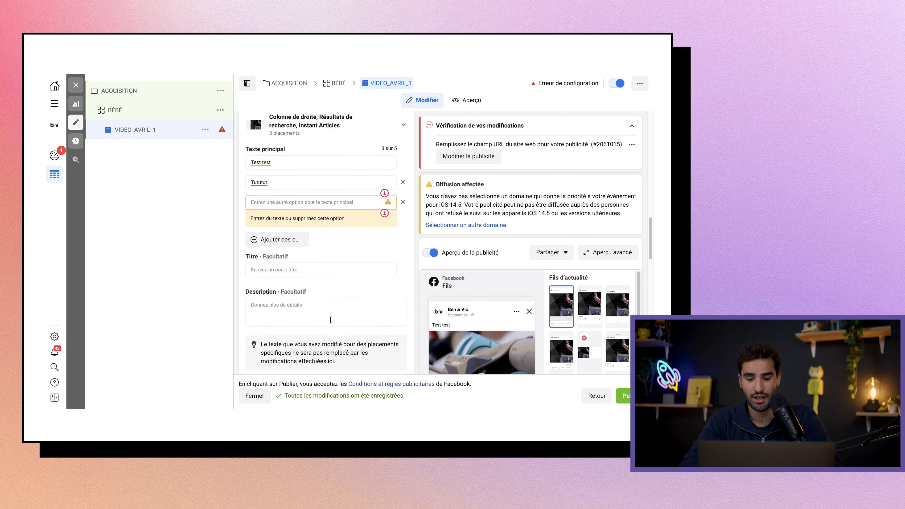
scroll(494, 300, "down", 10)
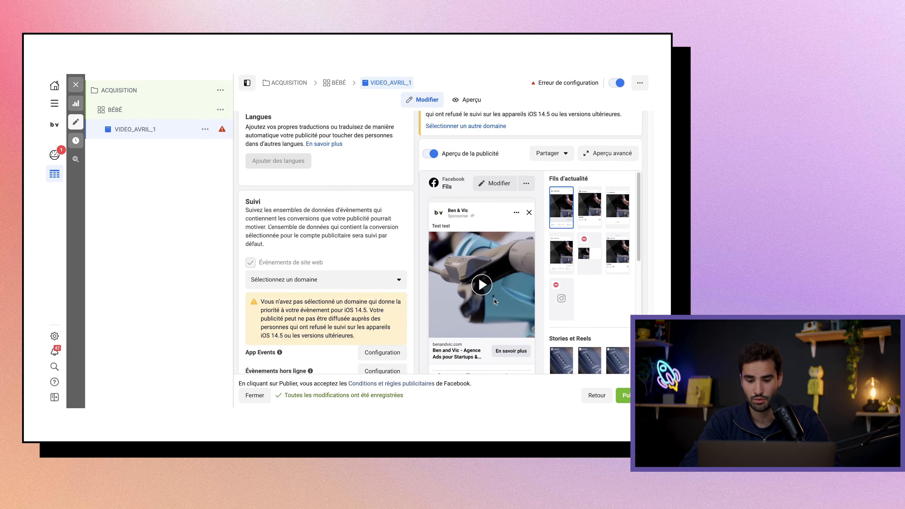
scroll(359, 244, "up", 15)
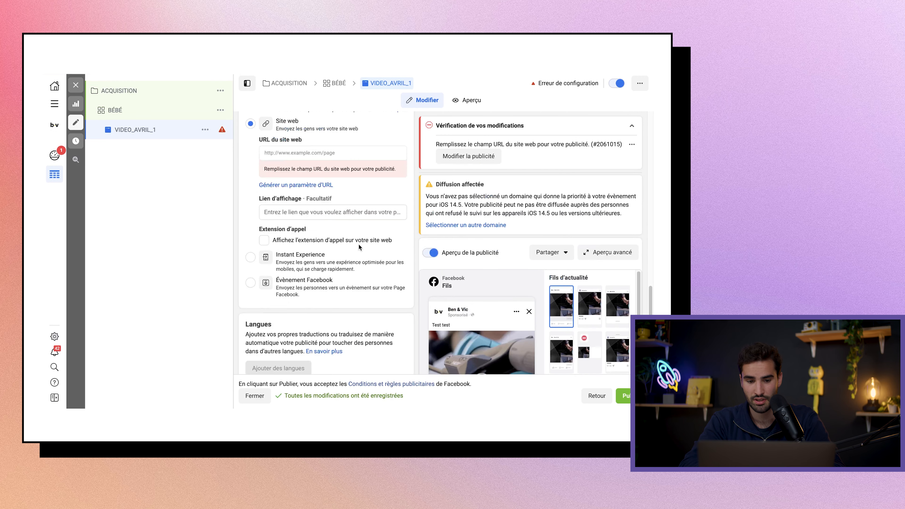
scroll(359, 244, "up", 4)
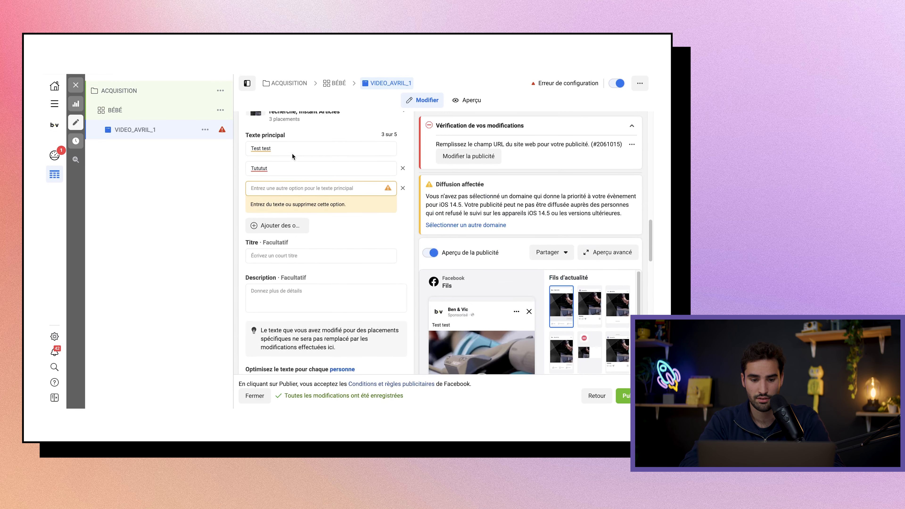
left_click(271, 259)
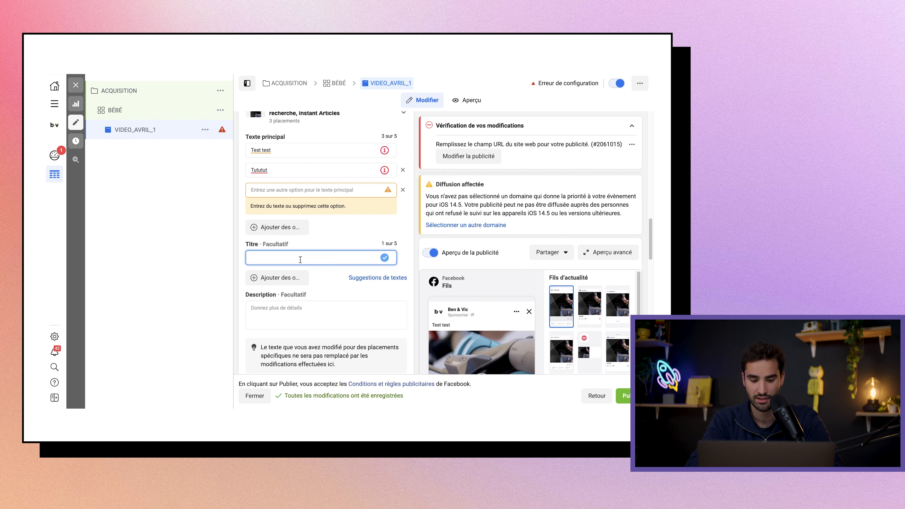
type("Velo intelligent")
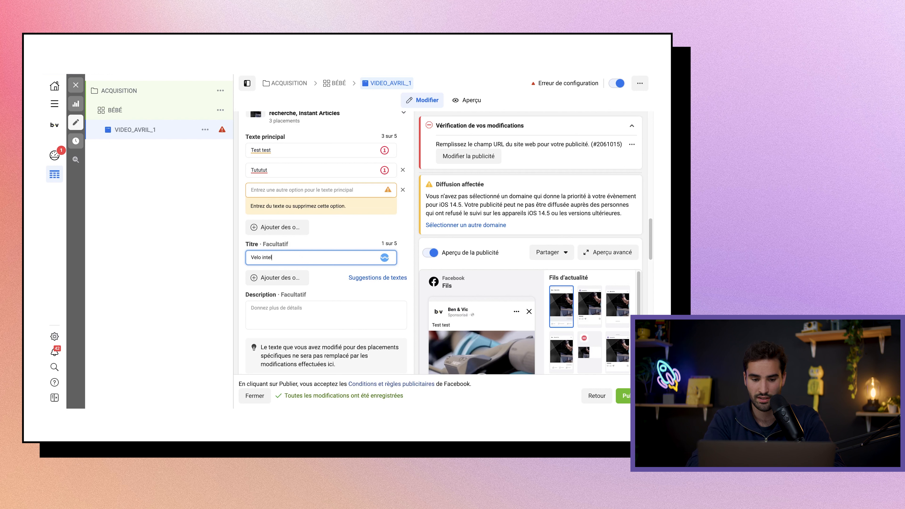
Fill in the ad's description with "Le meilleur velo".
left_click(293, 309)
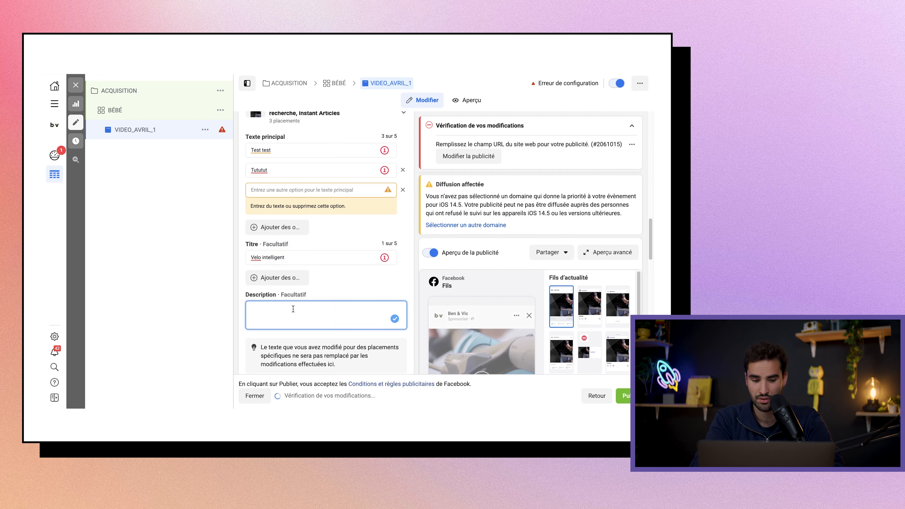
type("Le meilleur")
type(" veo")
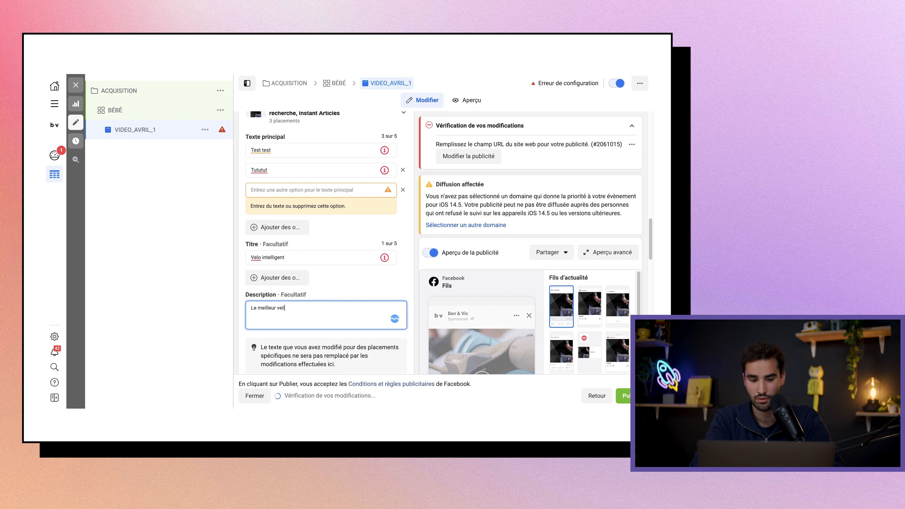
key("BackSpace")
key("BackSpace")
type("lo")
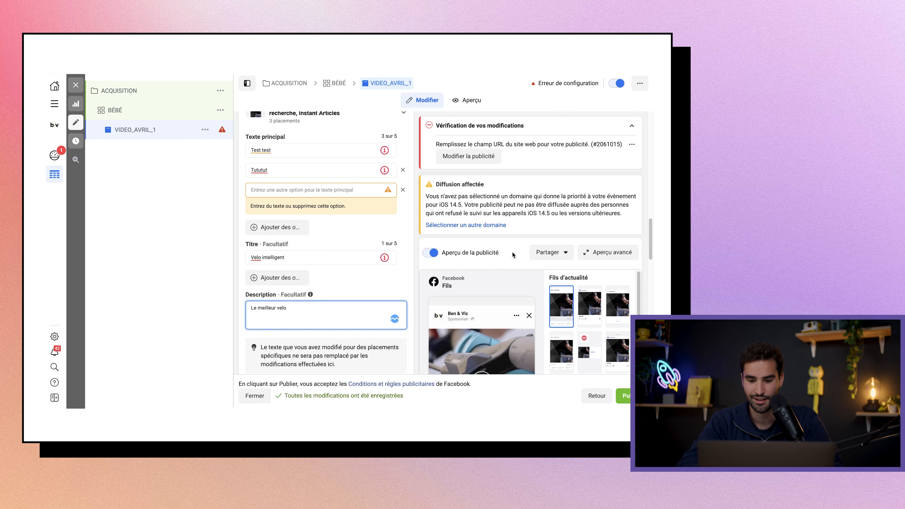
Check the title and description in the ad preview, and review the available call-to-action options.
scroll(512, 252, "down", 15)
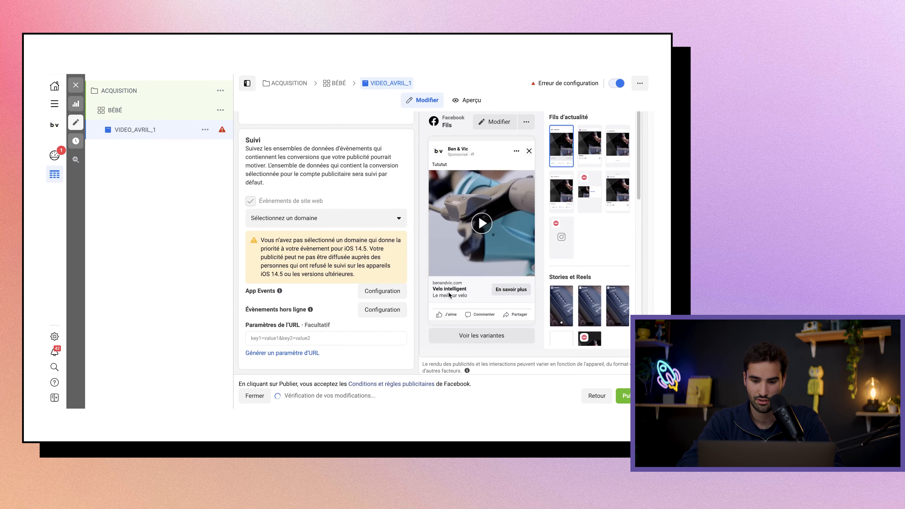
scroll(377, 261, "up", 10)
scroll(375, 258, "up", 3)
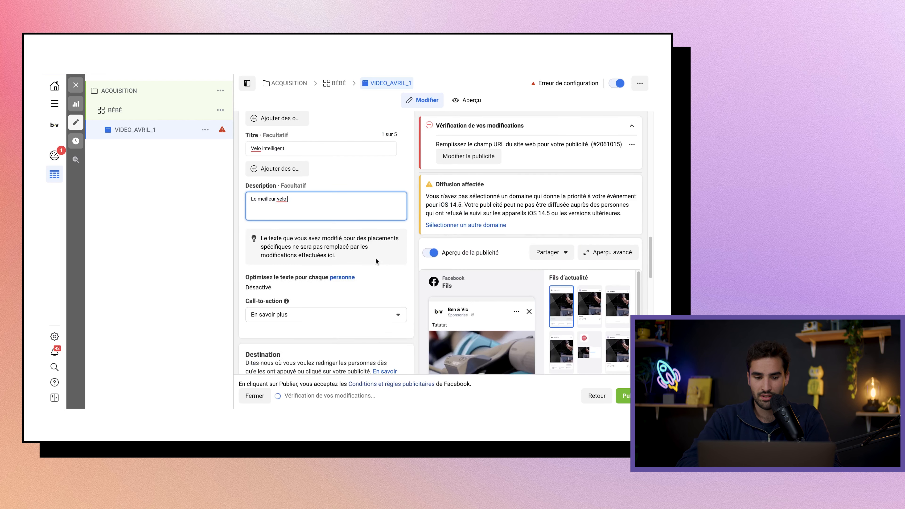
left_click(355, 316)
scroll(367, 282, "down", 1)
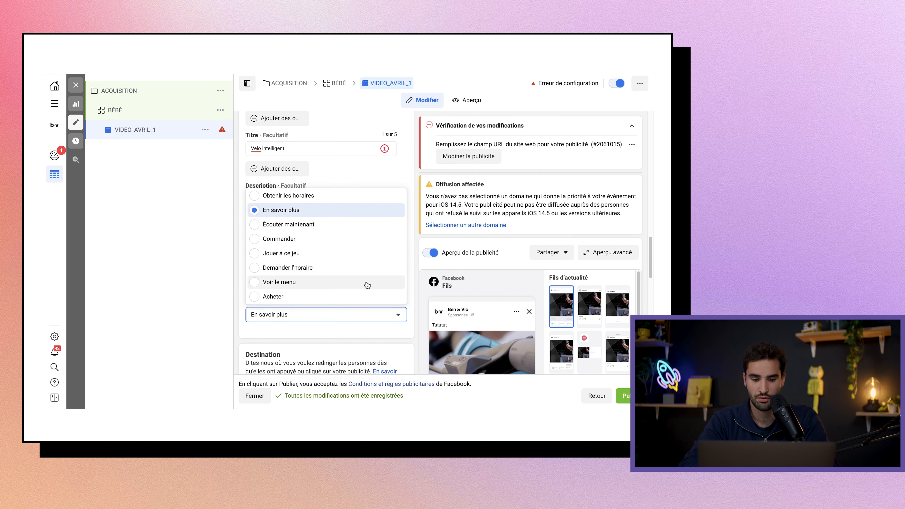
left_click(177, 264)
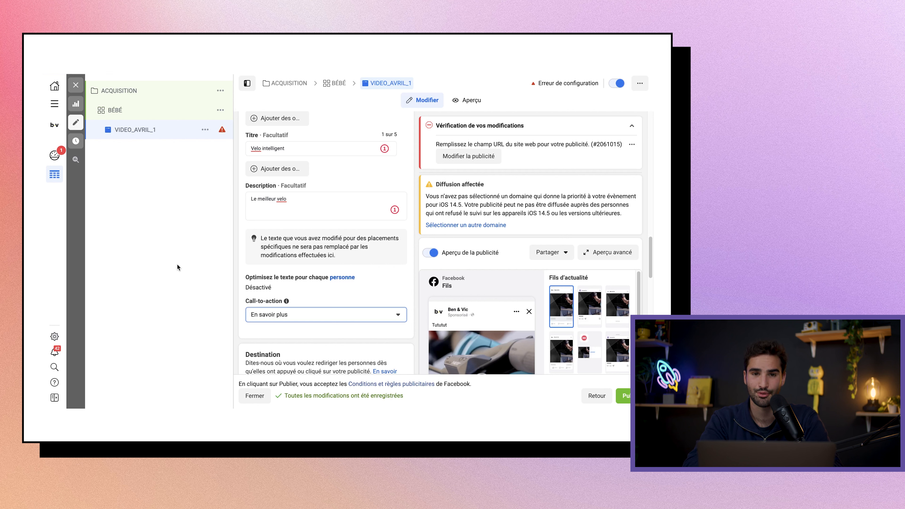
scroll(322, 229, "down", 5)
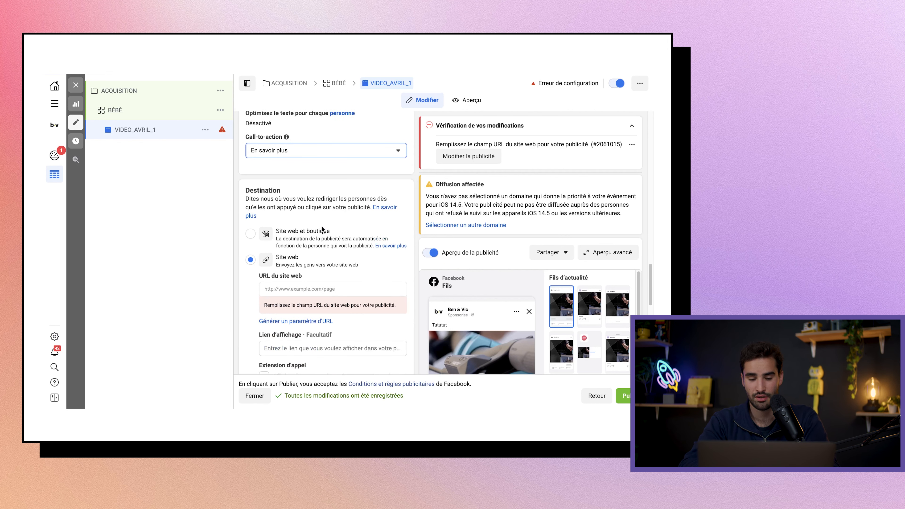
scroll(322, 229, "down", 2)
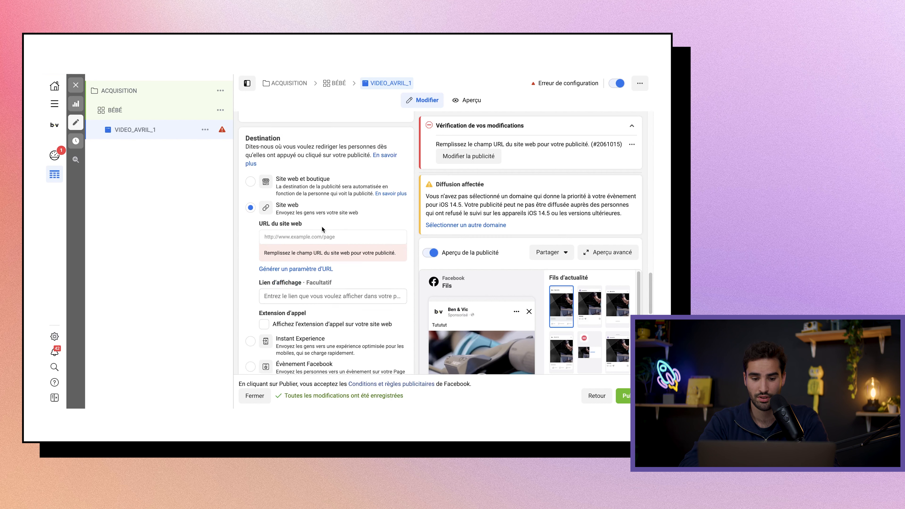
left_click(298, 233)
type("www")
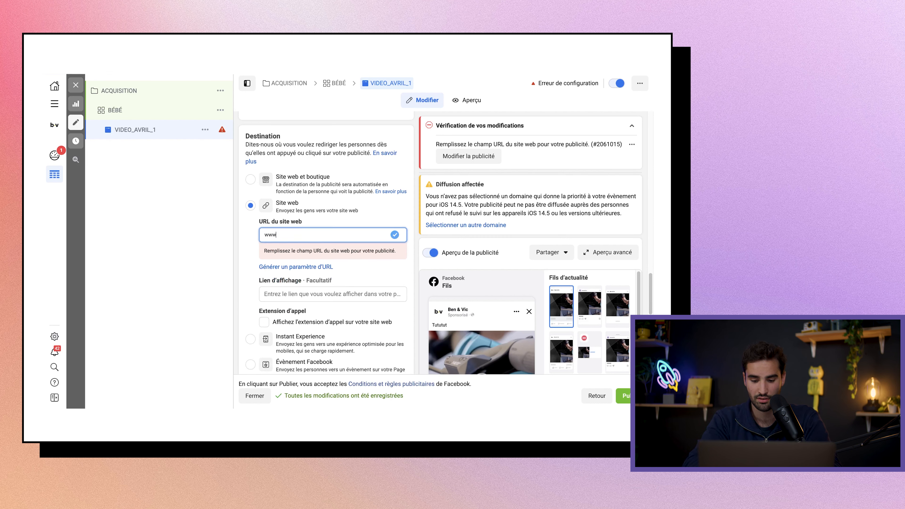
type(".benandvic.com")
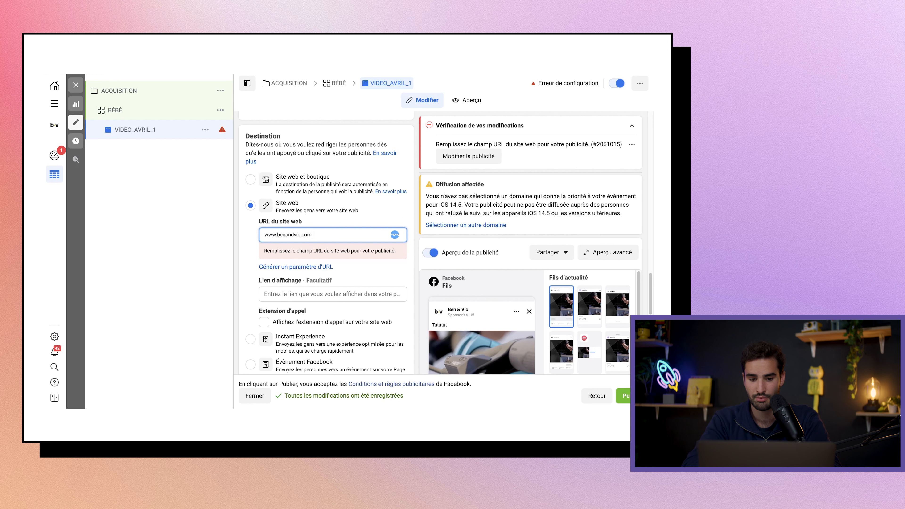
left_click(254, 261)
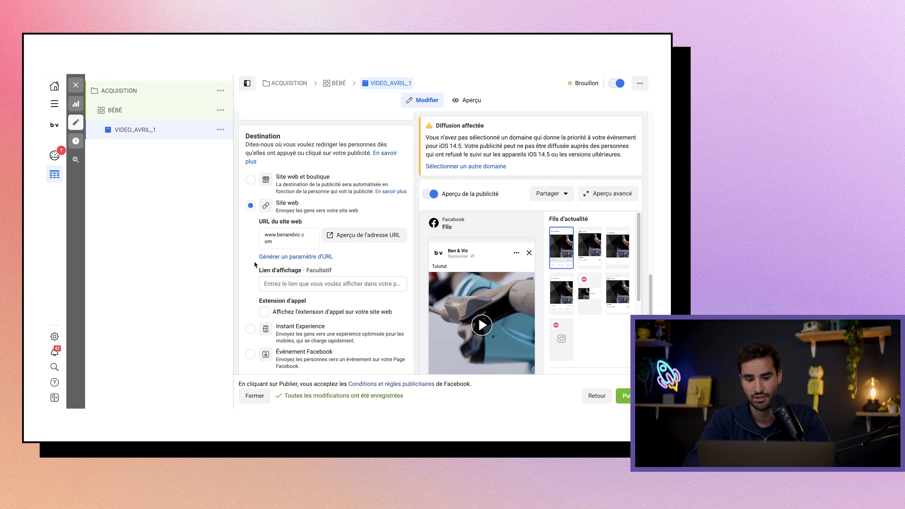
Choose lecoindupatissier.com as the domain for website event tracking and publish the ad with its ad set and campaign.
scroll(254, 262, "down", 10)
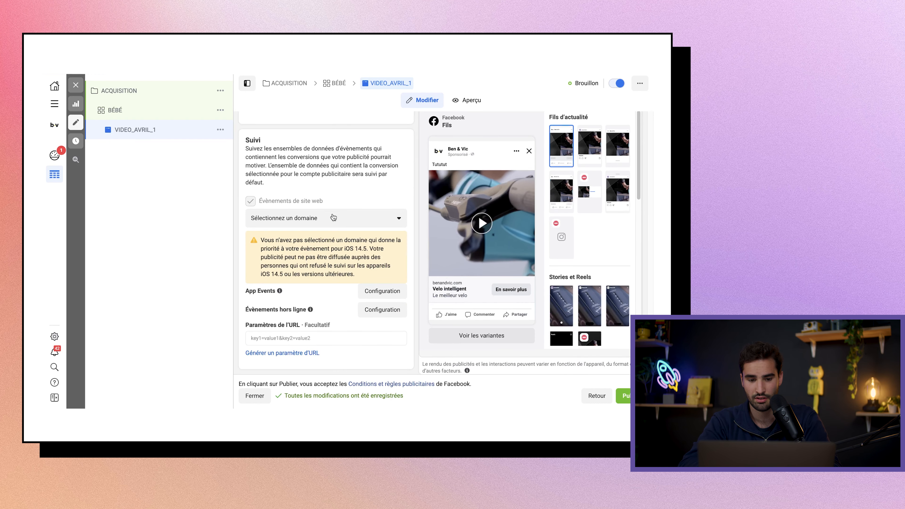
left_click(396, 219)
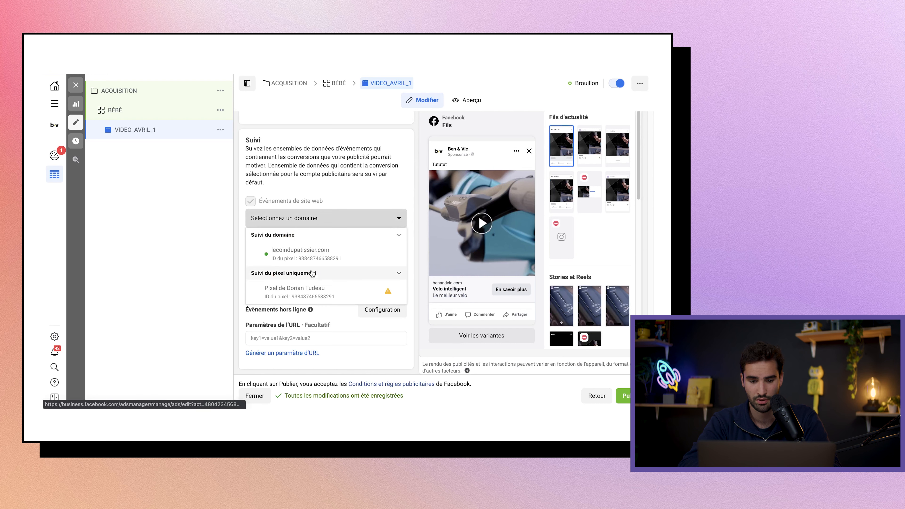
left_click(318, 254)
left_click(302, 340)
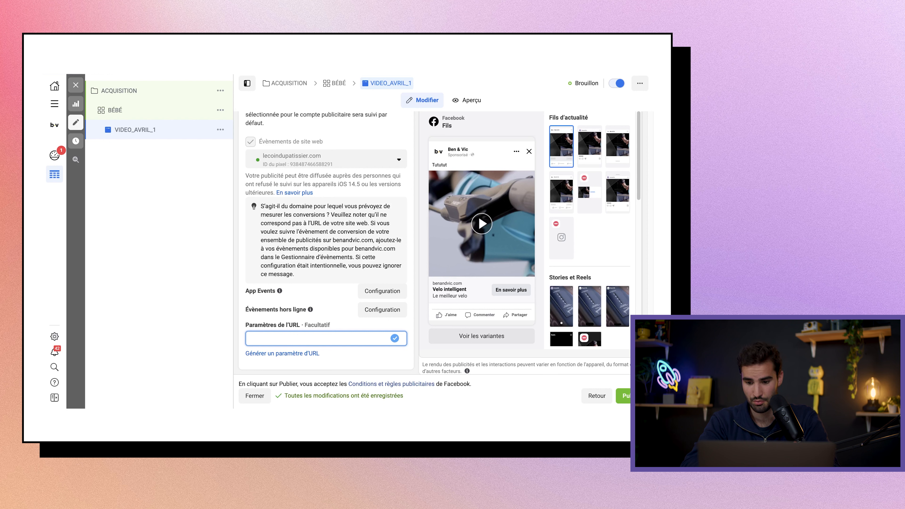
left_click(636, 396)
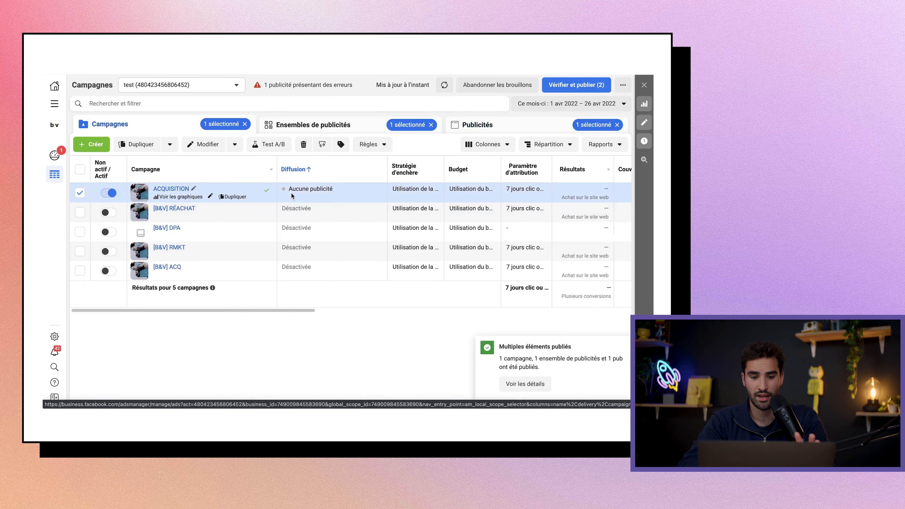
Duplicate the BÉBÉ ad set once into the existing ACQUISITION campaign.
left_click(312, 129)
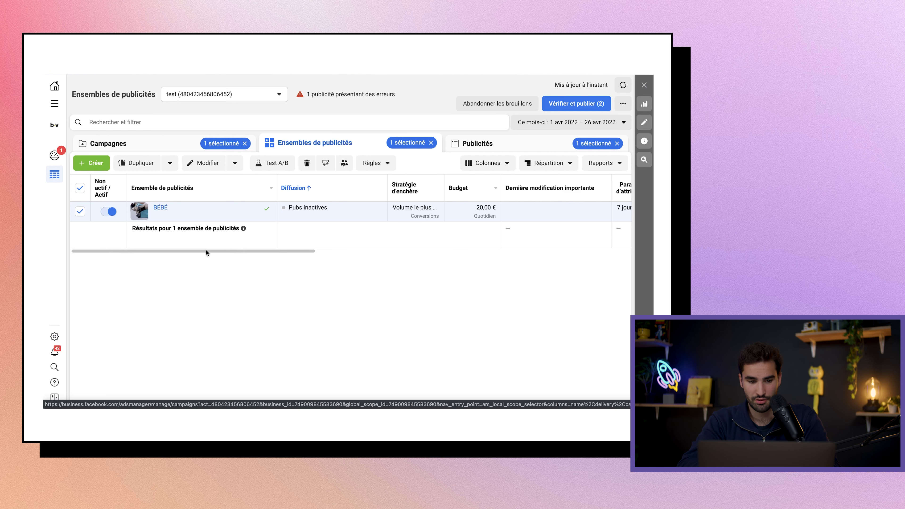
left_click(137, 163)
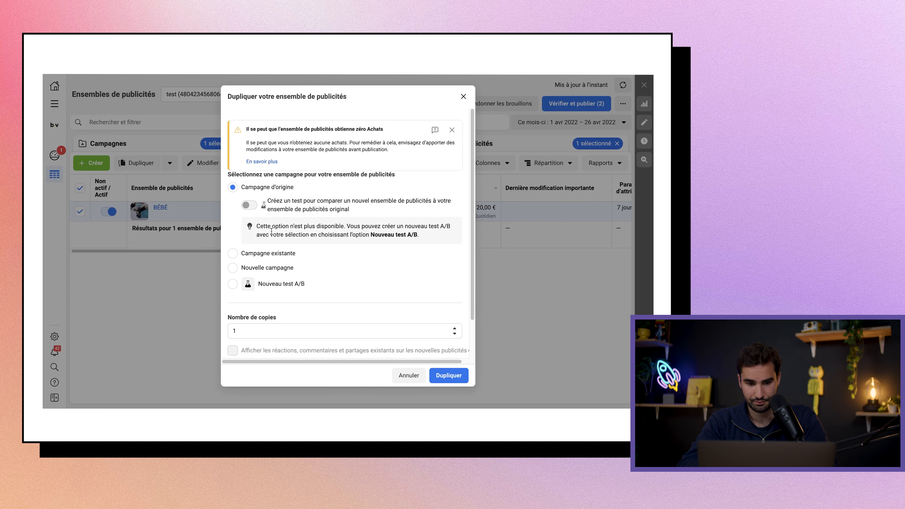
left_click(267, 255)
scroll(348, 324, "down", 1)
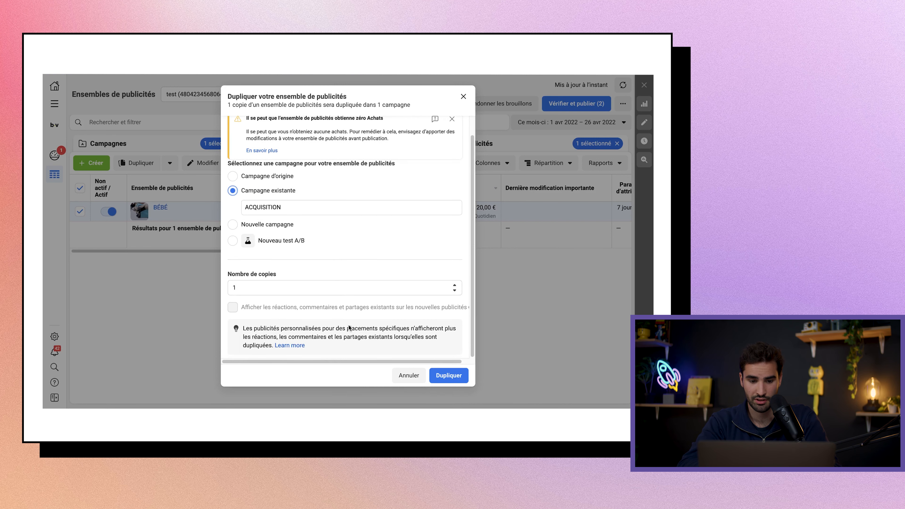
left_click(448, 376)
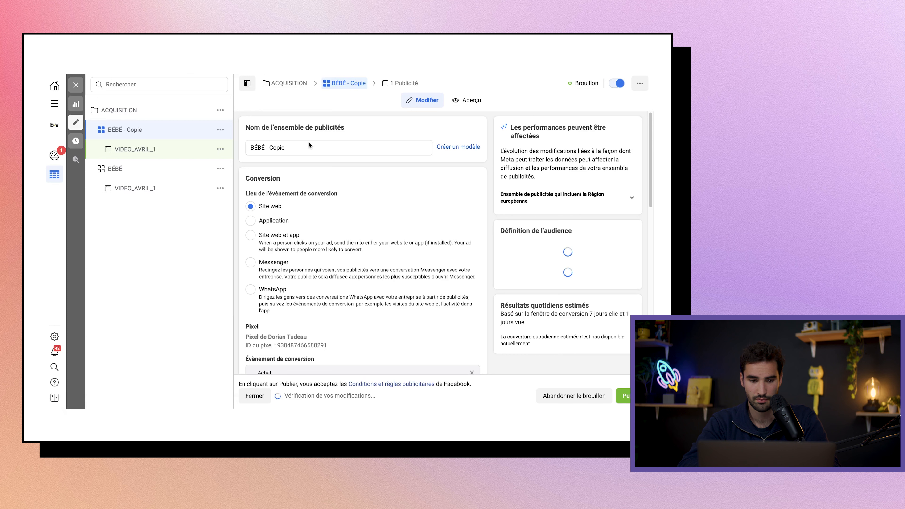
Rename the duplicated ad set as BROAD.
left_click(309, 145)
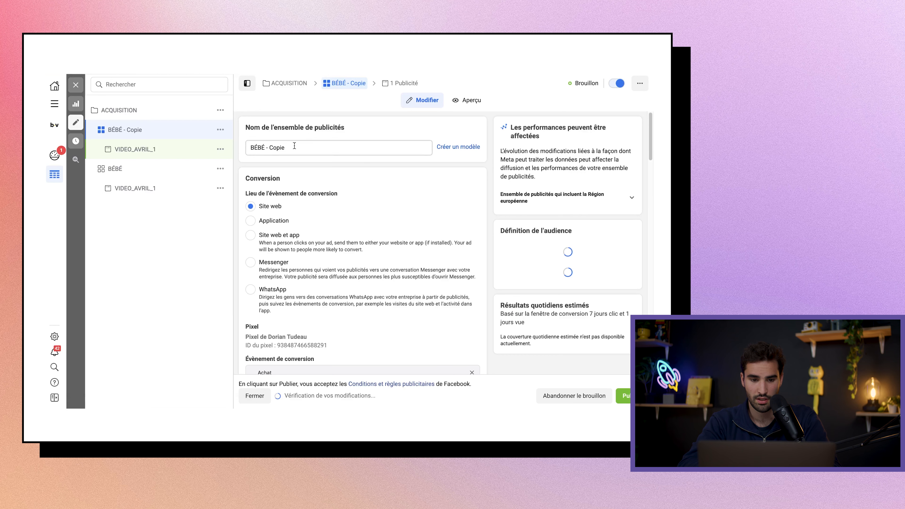
key("super+a")
type("BROA")
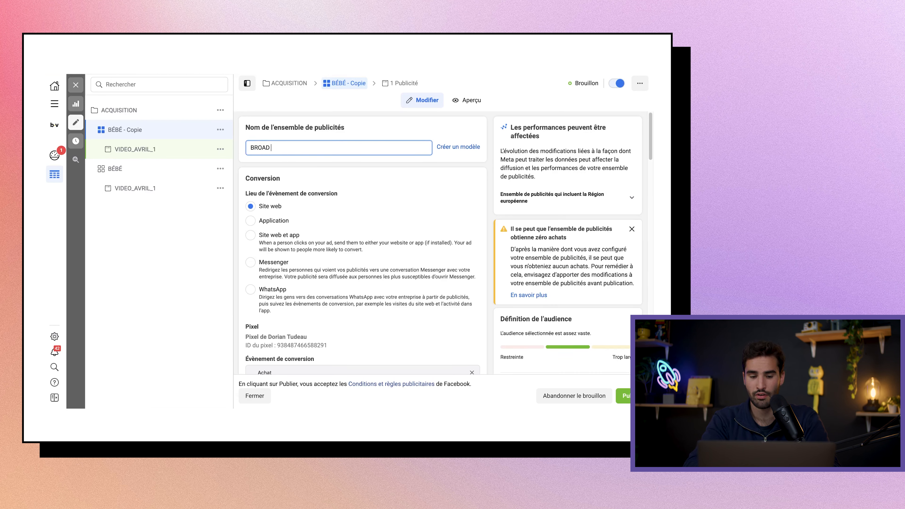
left_click(472, 172)
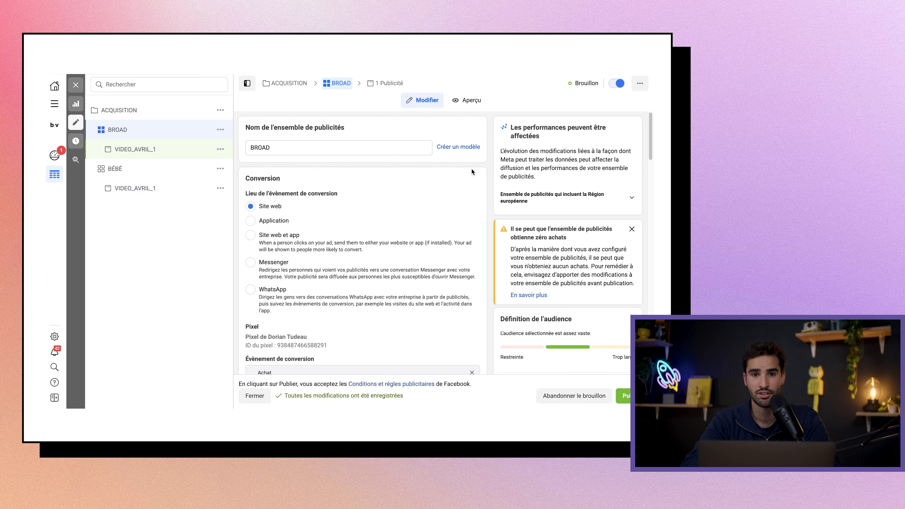
Remove the Bébé interest from the advanced targeting of the BROAD ad set.
scroll(471, 172, "down", 10)
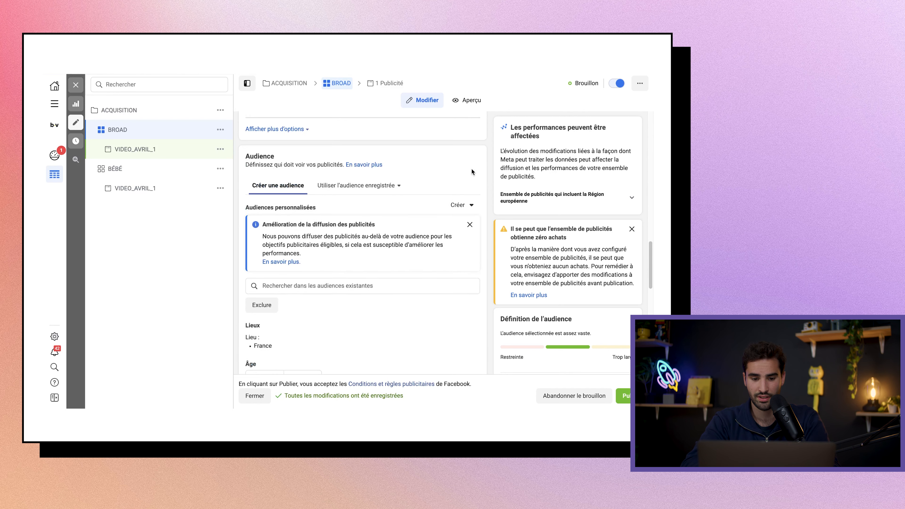
scroll(472, 172, "down", 5)
mouse_move(464, 296)
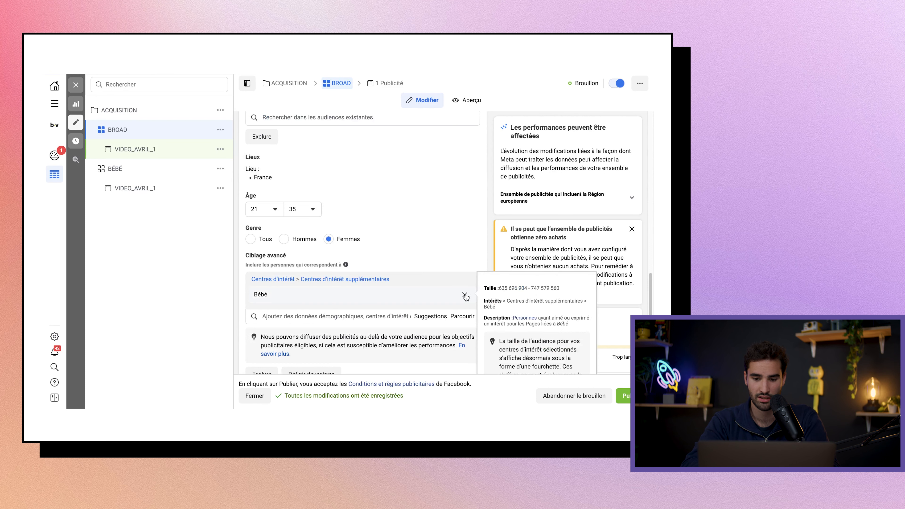
left_click(465, 296)
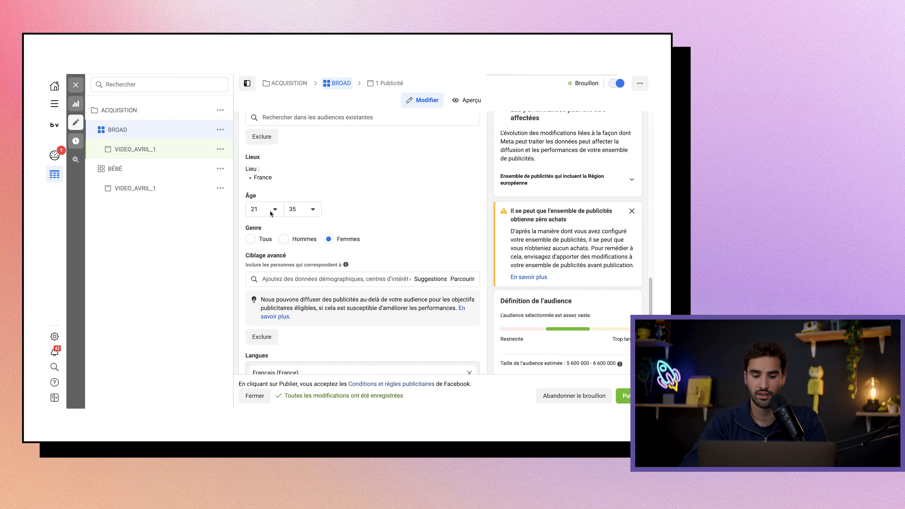
Check the remaining audience and placement settings, publish the BROAD ad set with its VIDEO_AVRIL_1 ad, and close the editor.
scroll(394, 248, "down", 1)
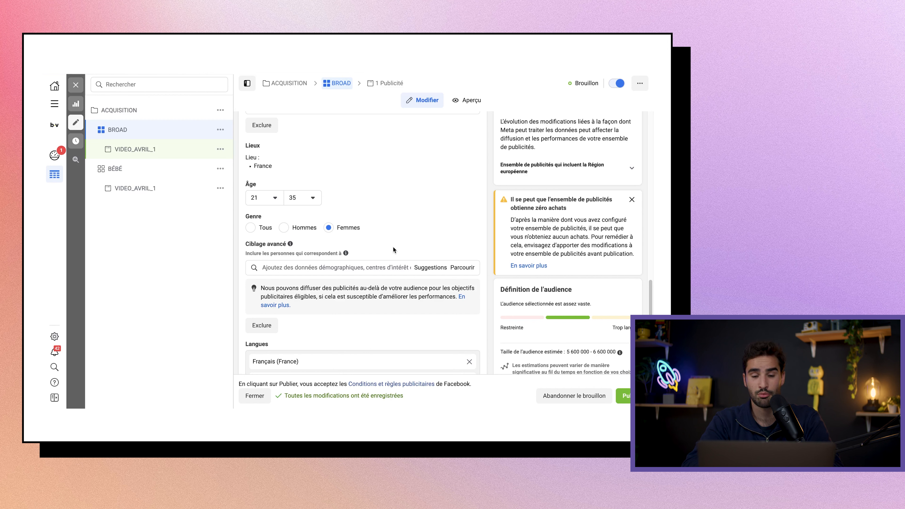
scroll(393, 247, "down", 6)
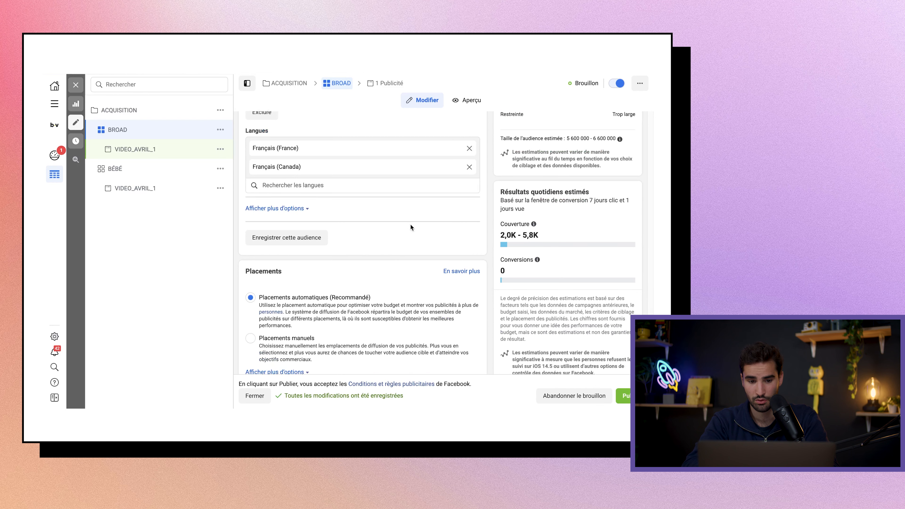
left_click(138, 155)
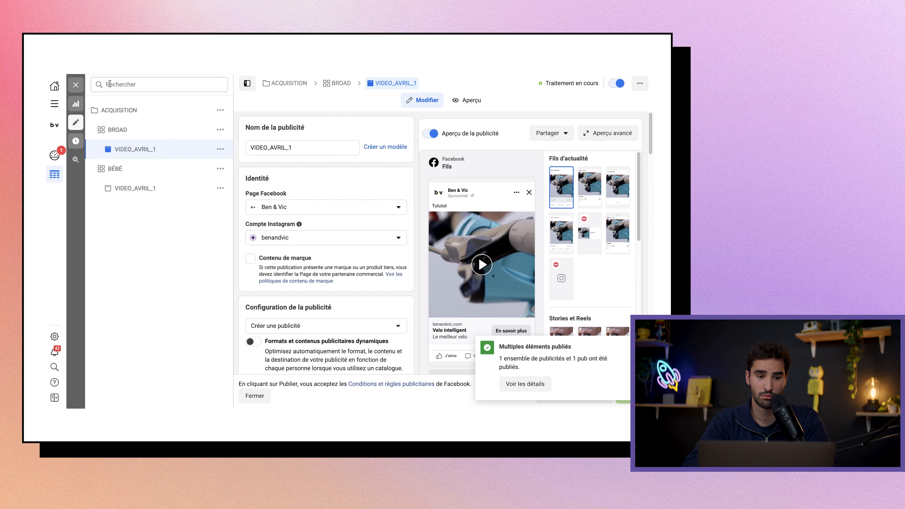
left_click(76, 85)
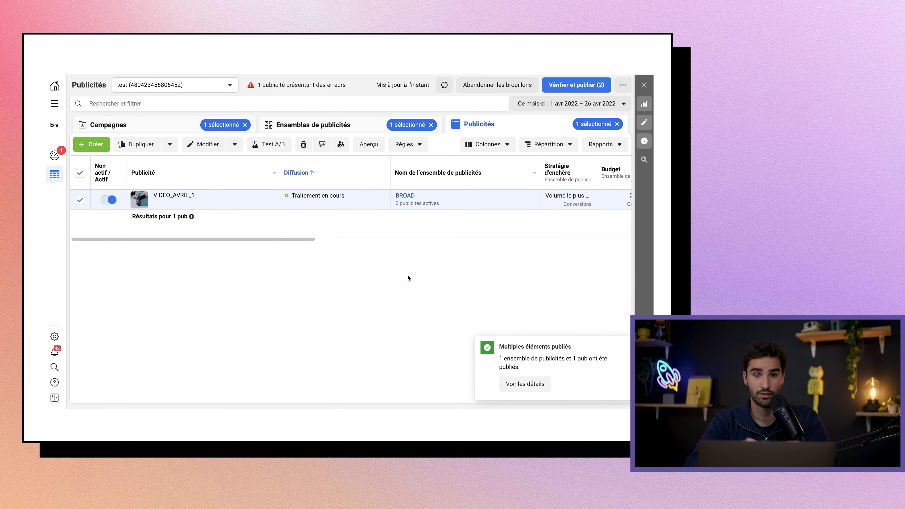
Review the published structure at the ad set, campaign and ad levels of the ACQUISITION campaign.
left_click(320, 125)
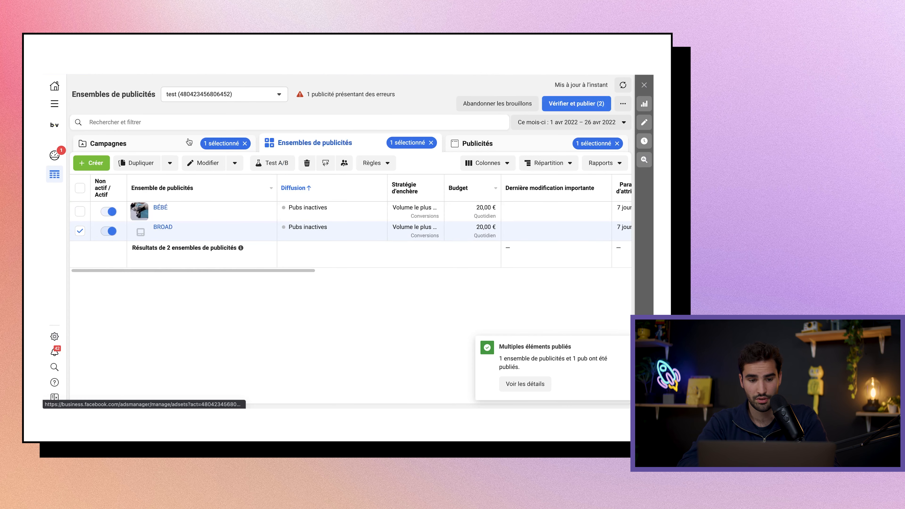
left_click(171, 125)
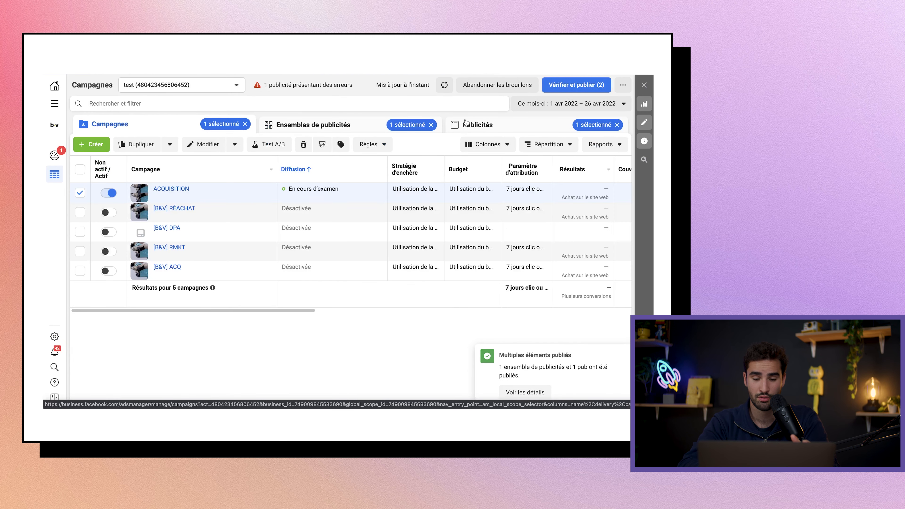
left_click(373, 130)
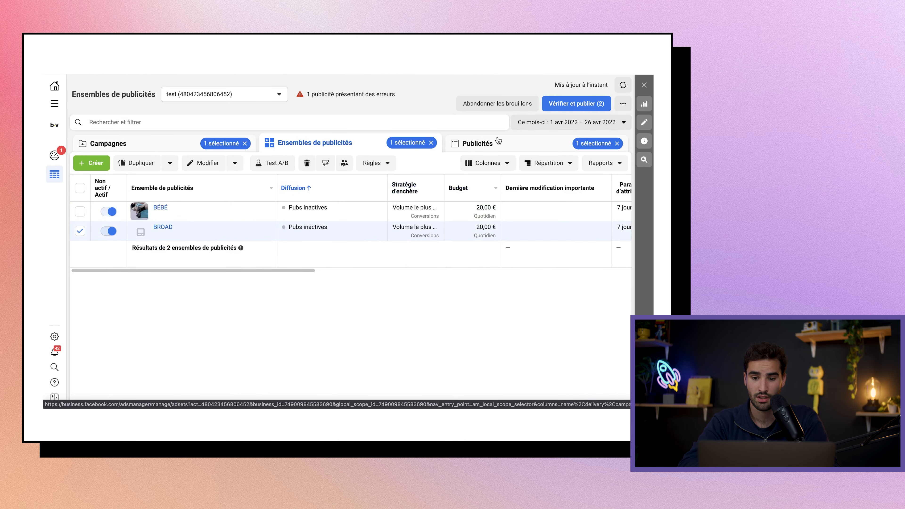
left_click(494, 143)
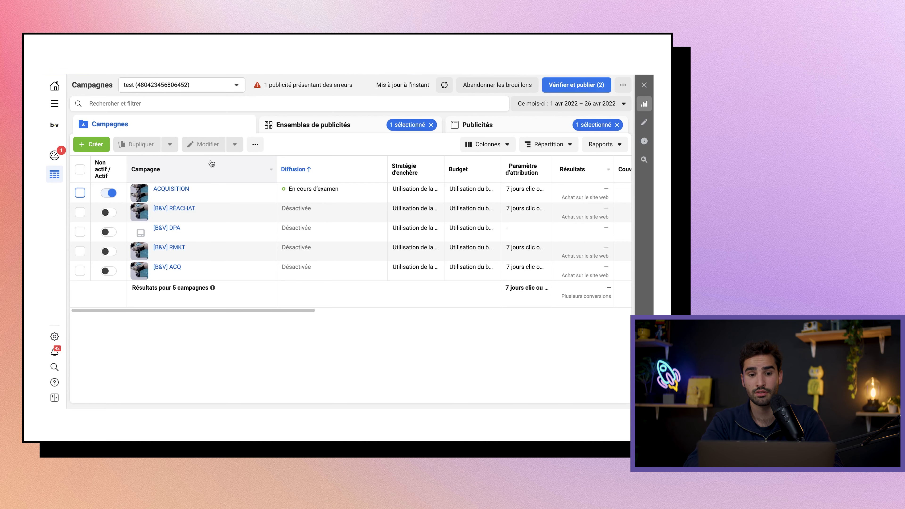
left_click(230, 186)
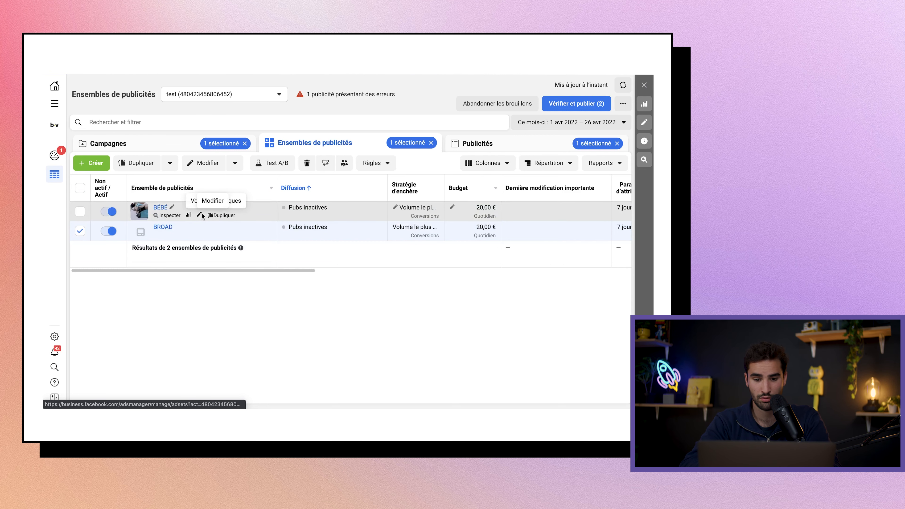
Open the BÉBÉ ad set for editing and review its budget, schedule and audience settings.
left_click(201, 214)
scroll(415, 222, "down", 10)
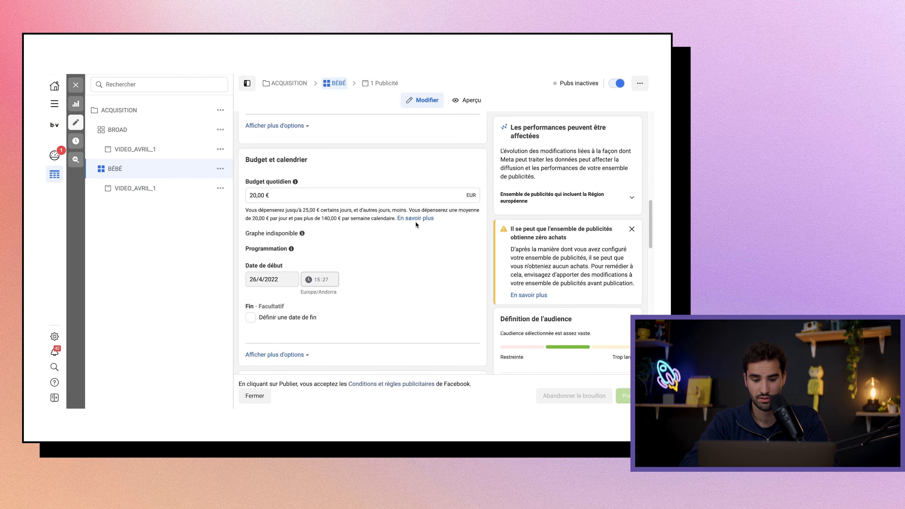
scroll(416, 222, "down", 8)
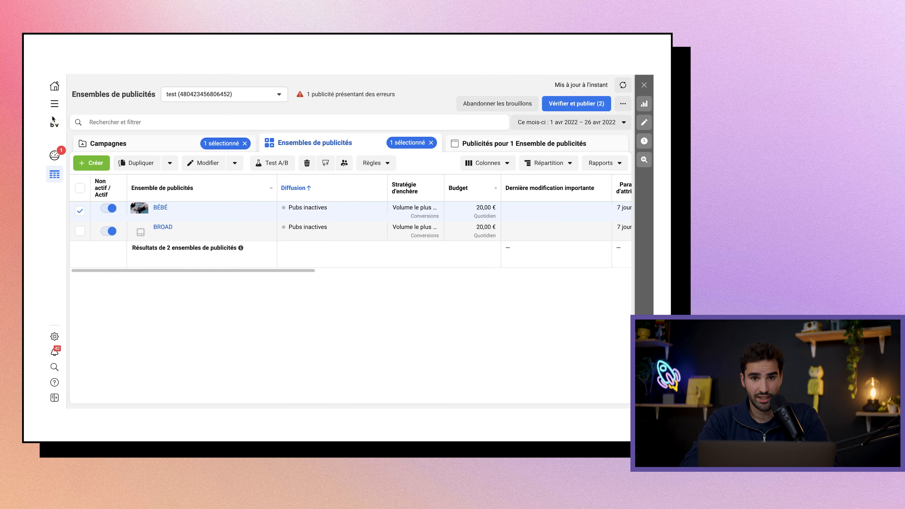
Open the audience management tool and start creating a lookalike audience.
left_click(56, 104)
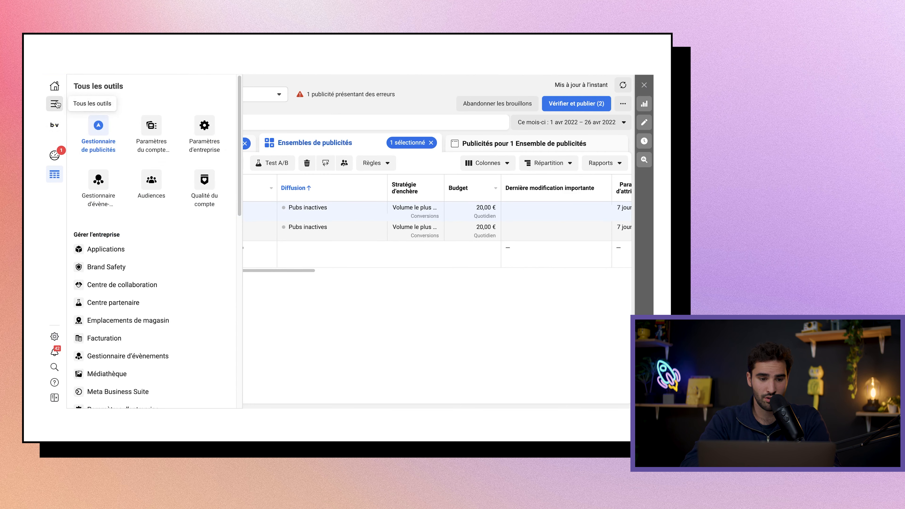
scroll(131, 195, "down", 1)
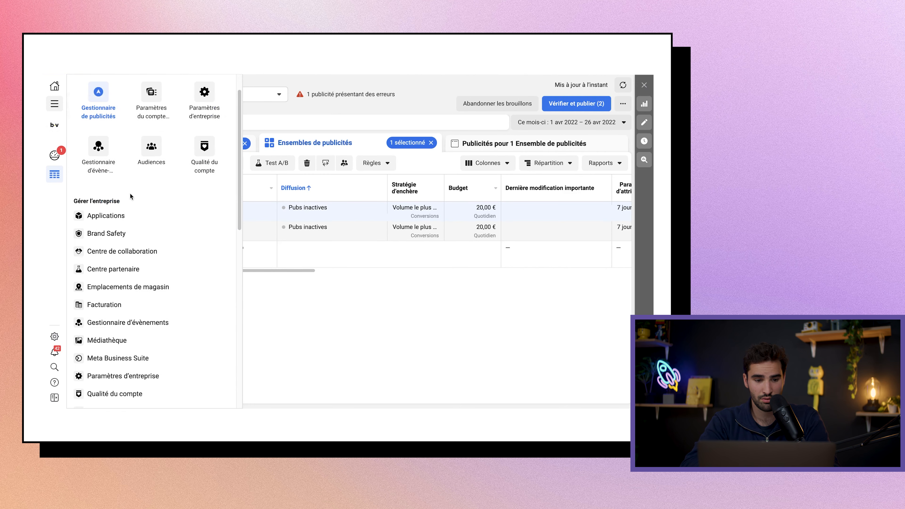
left_click(159, 158)
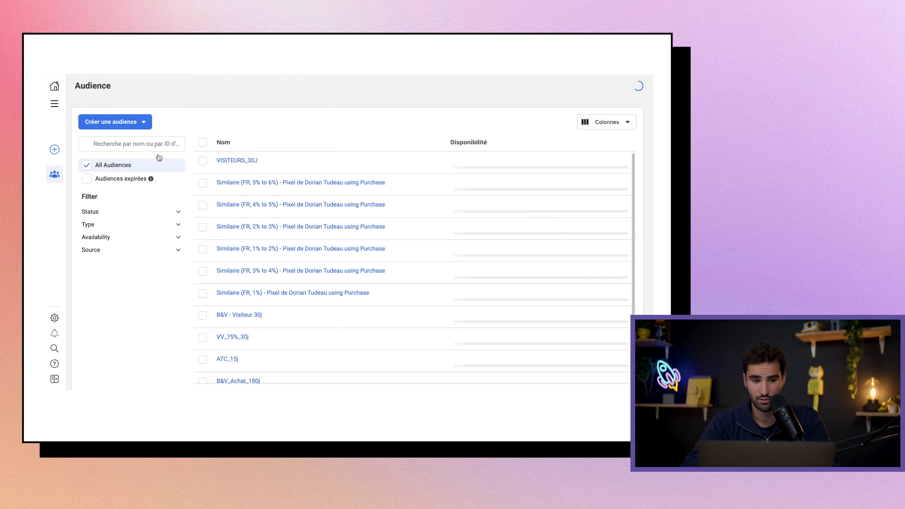
left_click(141, 122)
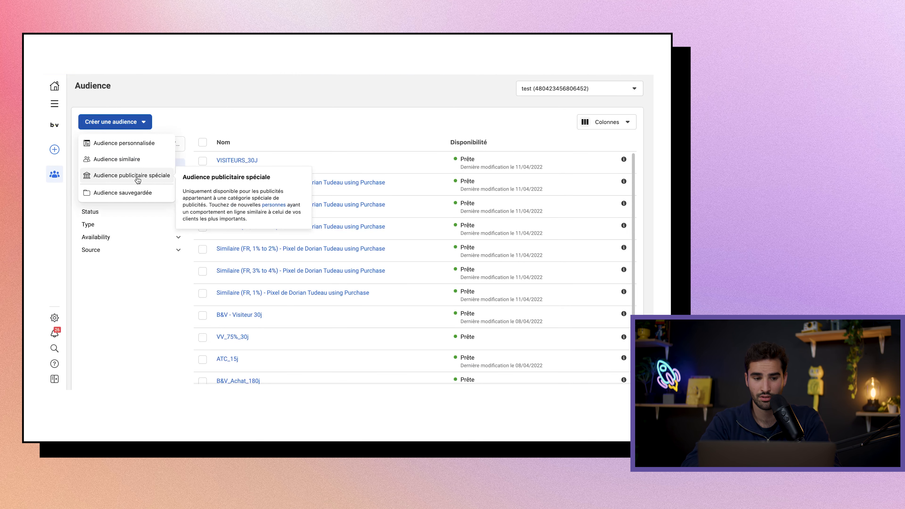
left_click(142, 163)
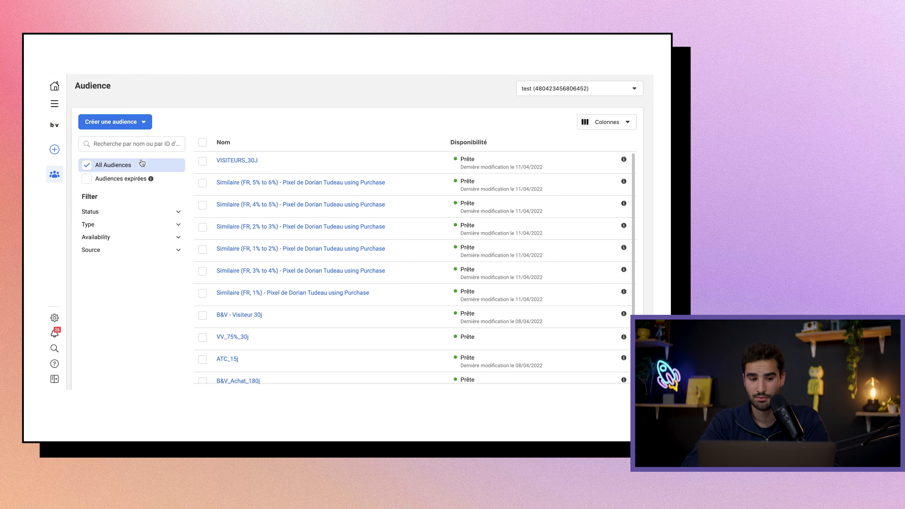
Find the Meta pixel by searching "pixel", choose it as the lookalike source, and review its Achat (Recommandé) event data.
left_click(309, 147)
type("pixel")
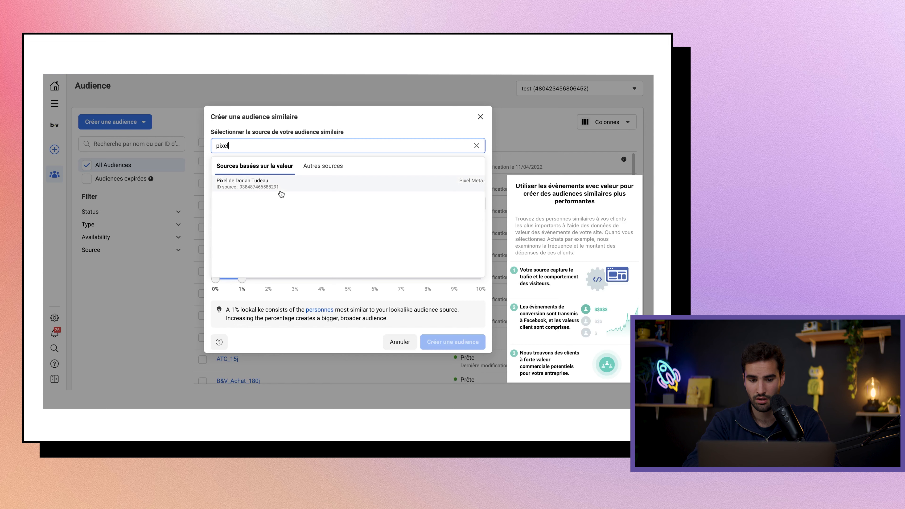
left_click(271, 184)
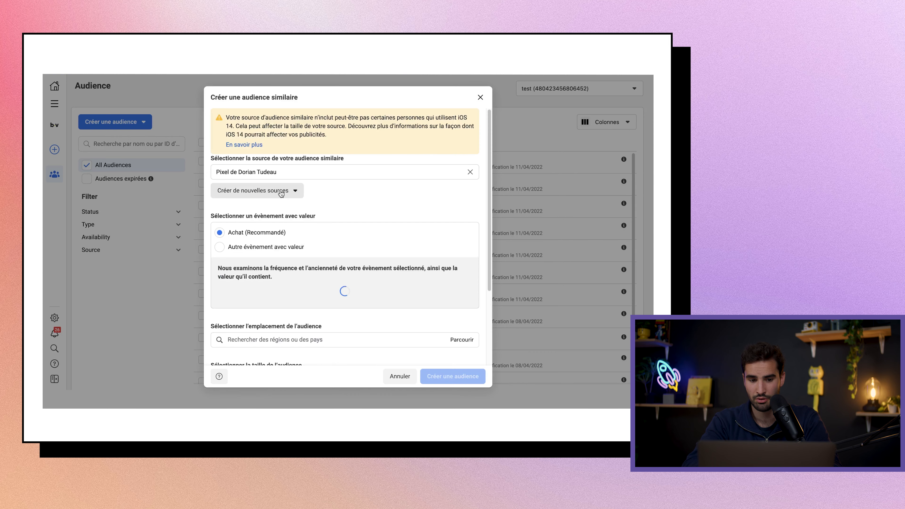
scroll(338, 207, "down", 2)
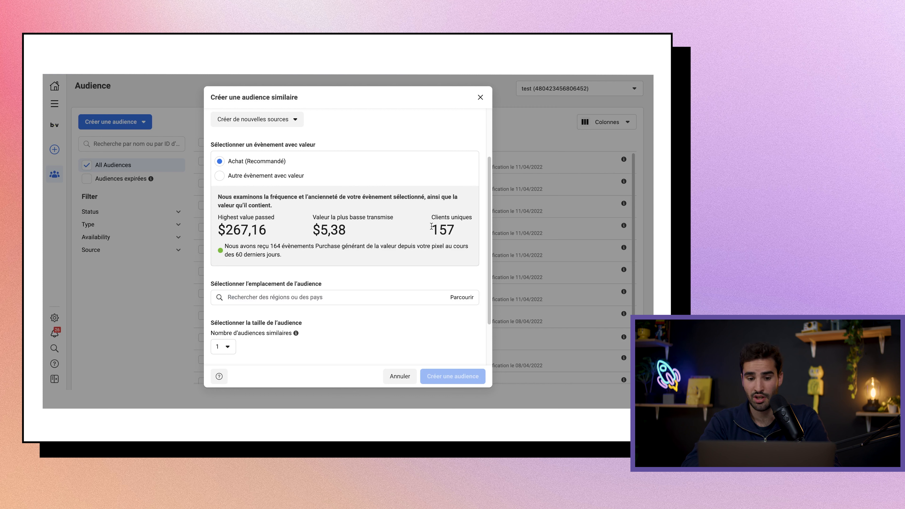
left_click_drag(460, 231, 427, 231)
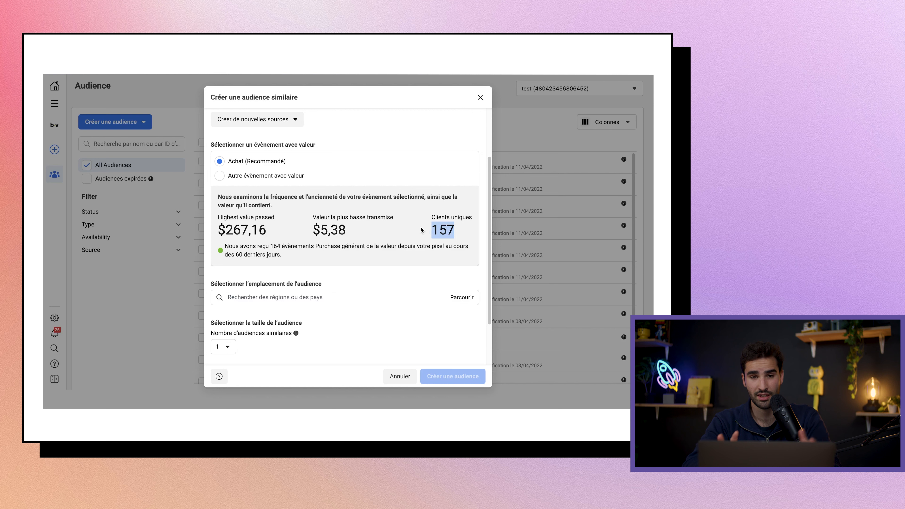
left_click(421, 231)
scroll(367, 238, "down", 1)
Set the lookalike location to France and the number of audiences to 6, and close the form without creating them.
left_click(287, 265)
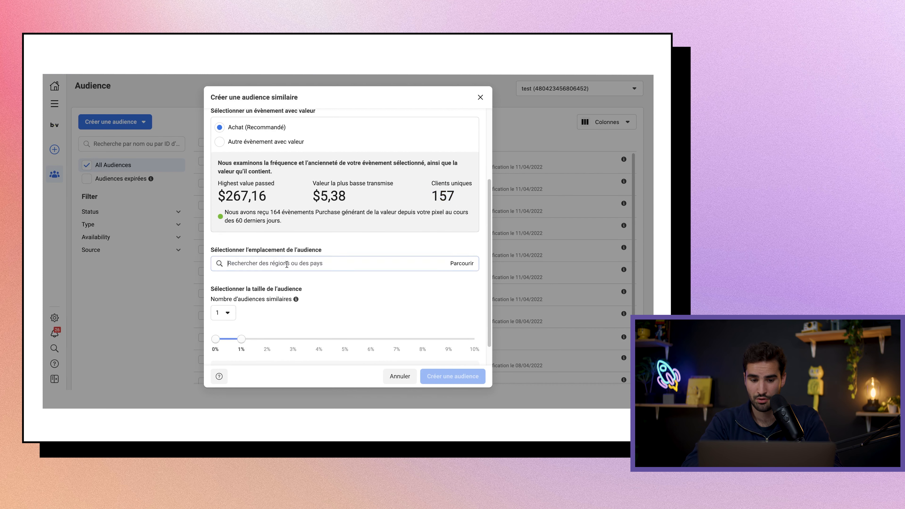
type("fra")
left_click(241, 281)
scroll(240, 280, "down", 2)
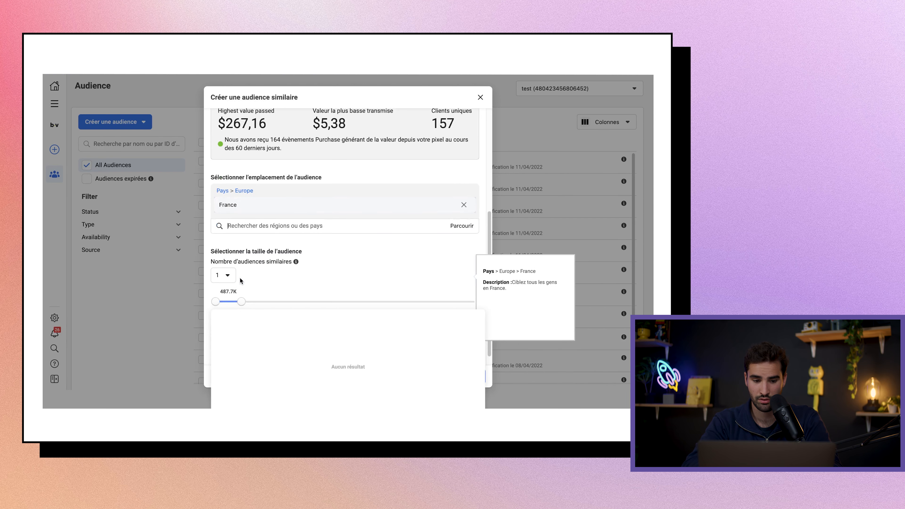
scroll(242, 275, "down", 1)
left_click(224, 262)
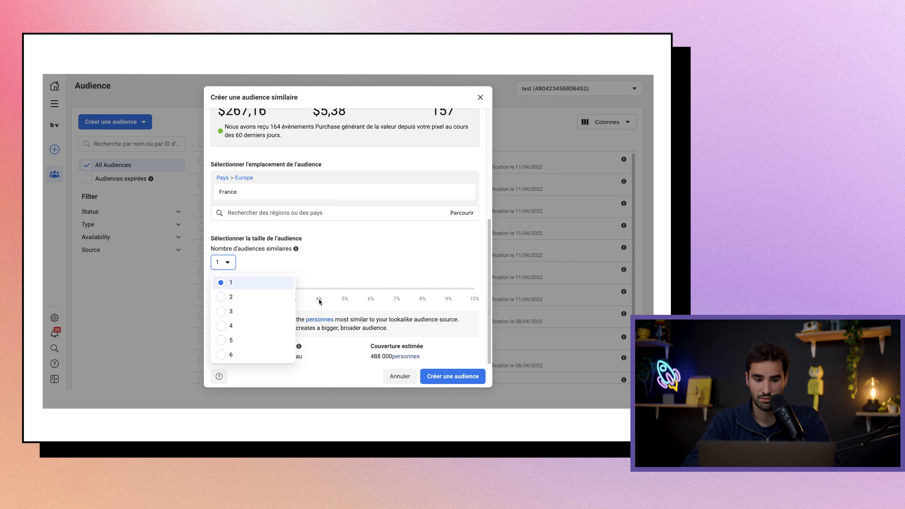
left_click(257, 352)
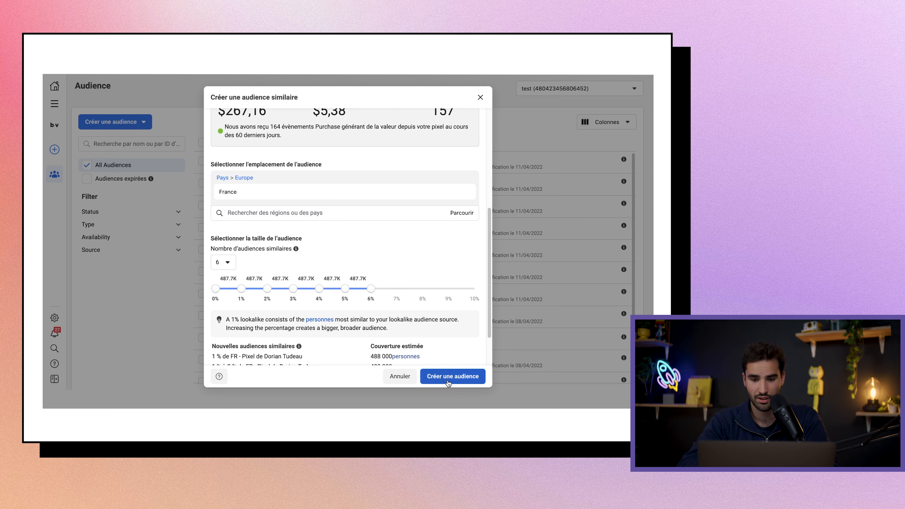
left_click(480, 97)
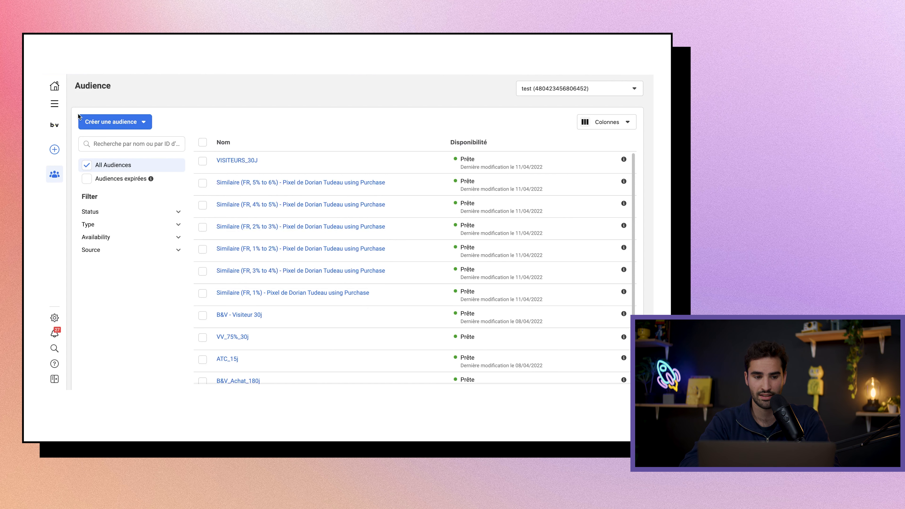
Return to the ads manager and display the ad sets of the ACQUISITION campaign.
left_click(55, 107)
left_click(99, 126)
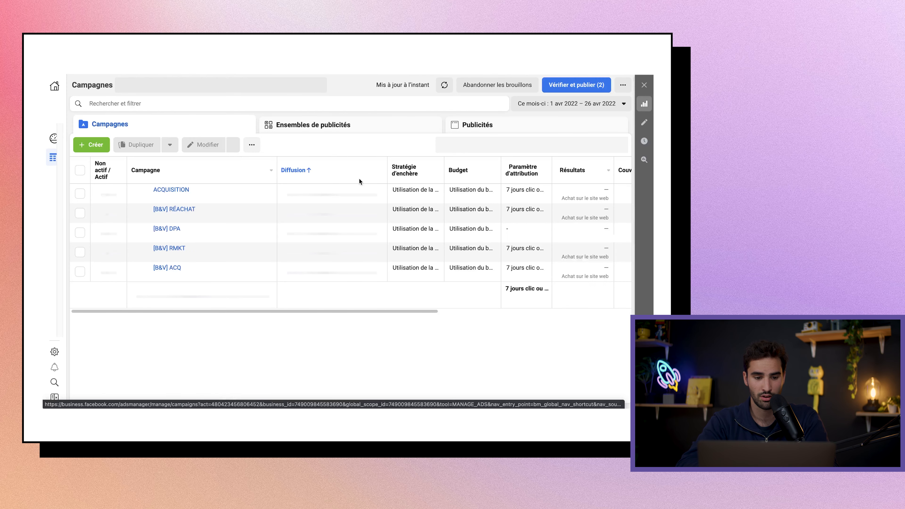
left_click(351, 194)
left_click(374, 125)
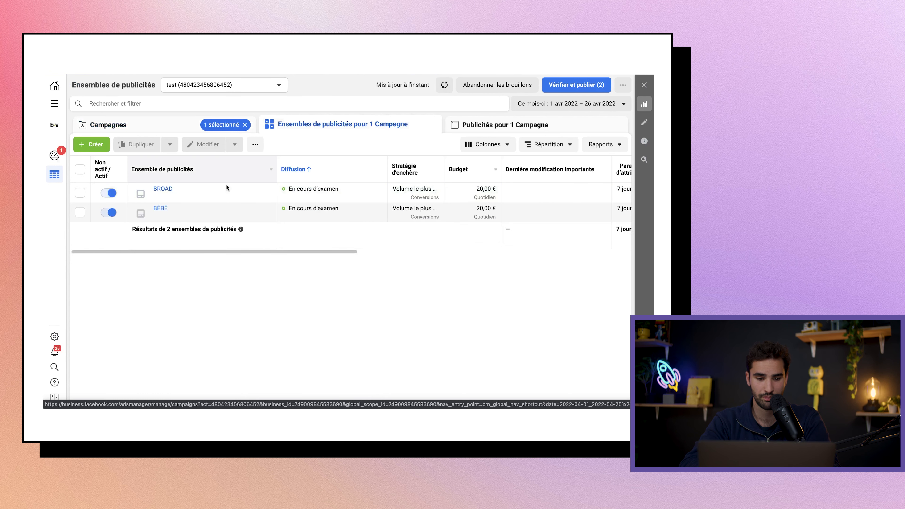
Duplicate the BROAD ad set once within its original campaign.
left_click(225, 186)
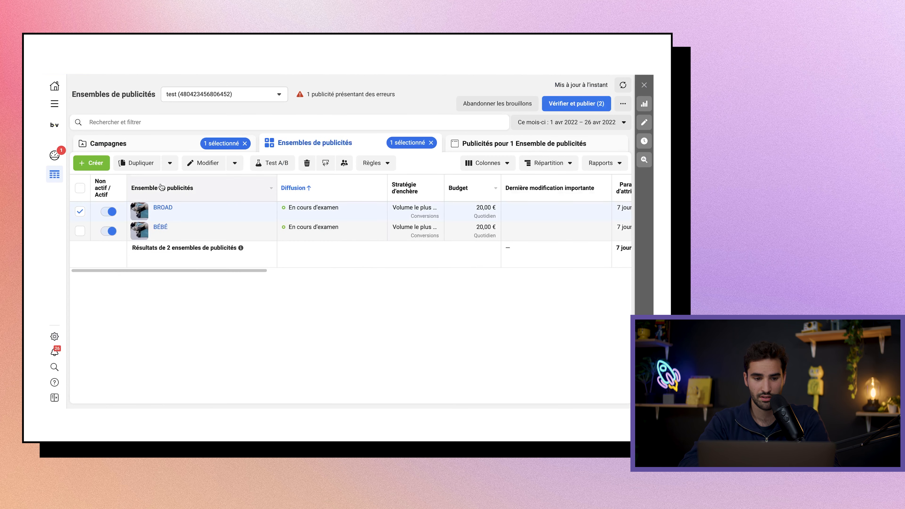
key("ctrl+d")
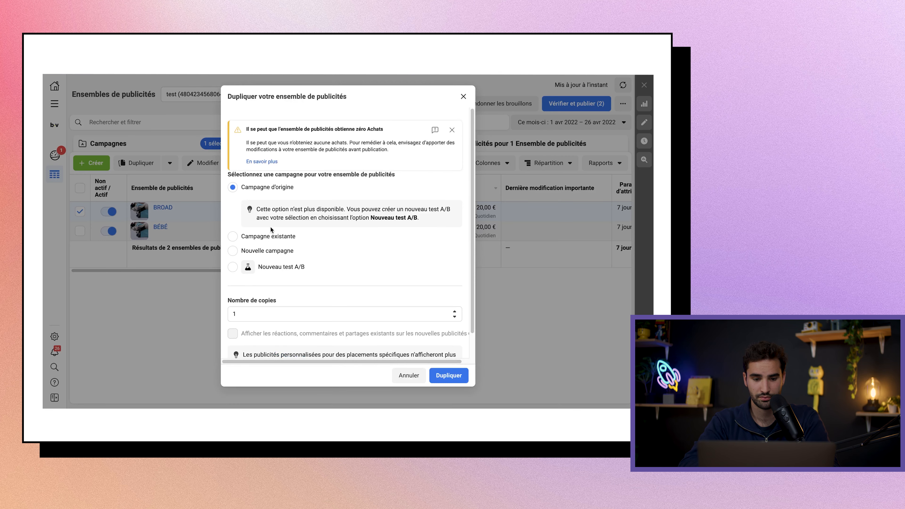
left_click(270, 228)
left_click(443, 378)
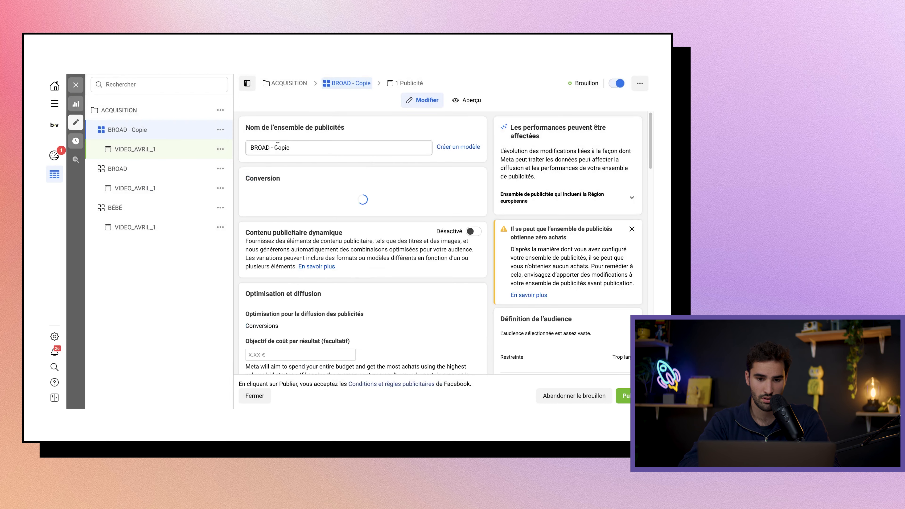
Rename the copied ad set LLA_3%_PURCHASE.
triple_click(303, 151)
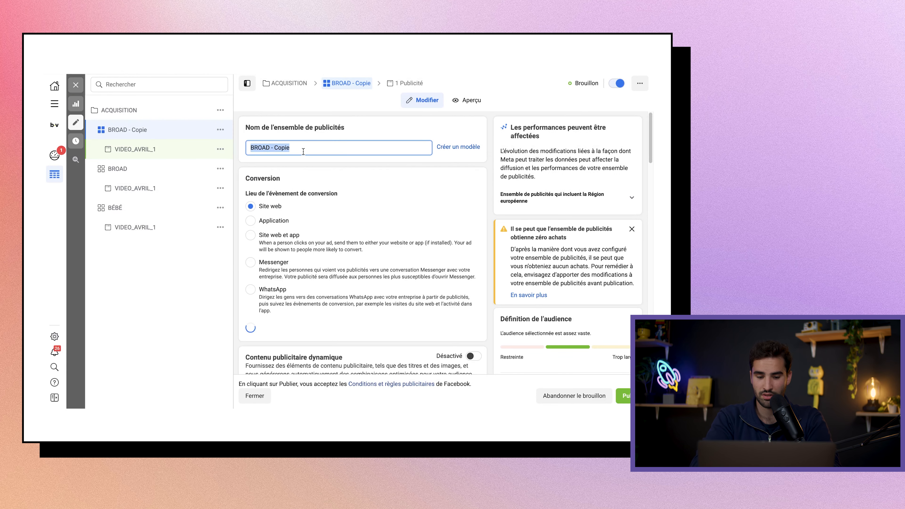
type("LLA_")
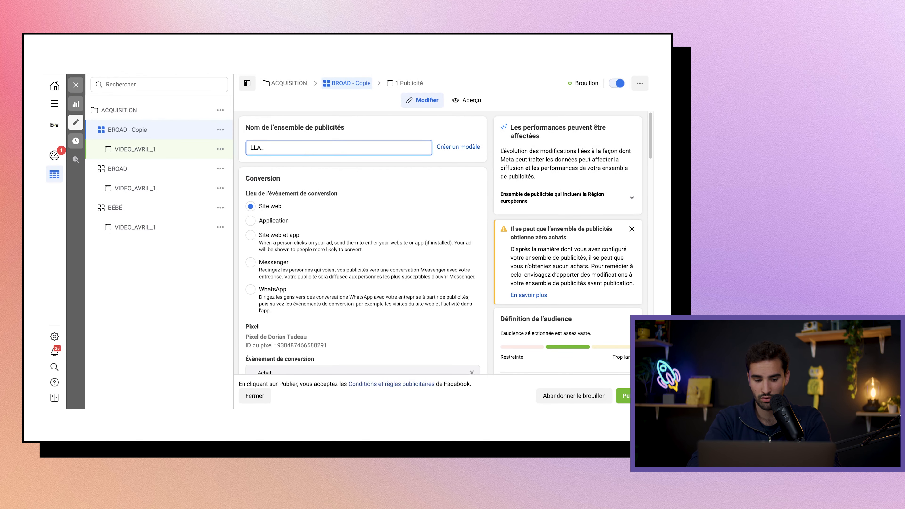
type("3%_")
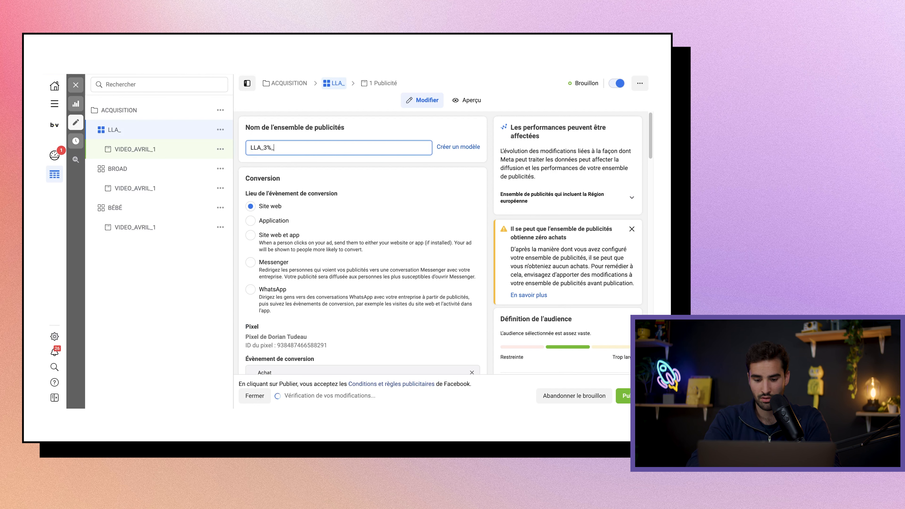
type("PURCHASE")
Add the existing France purchase lookalike audiences 1%, 1% to 2% and 2% to 3% to the ad set's targeting.
scroll(362, 276, "down", 7)
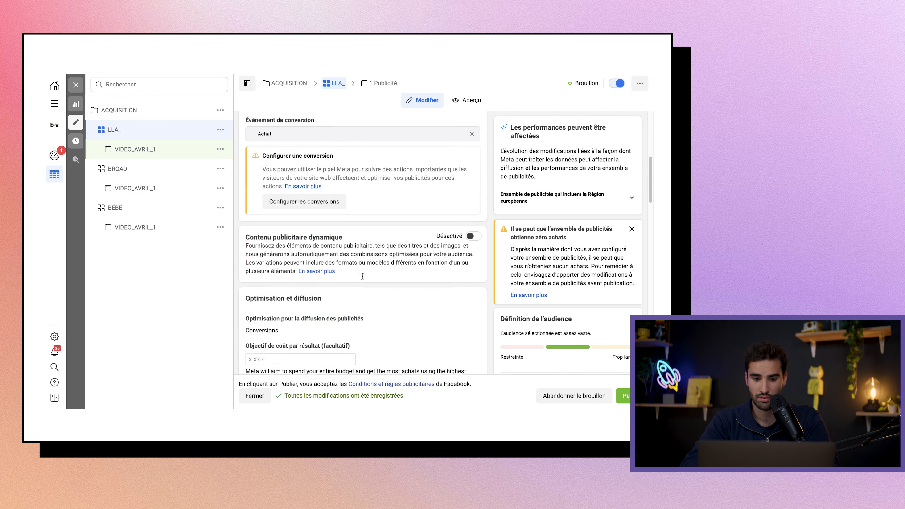
scroll(363, 276, "down", 15)
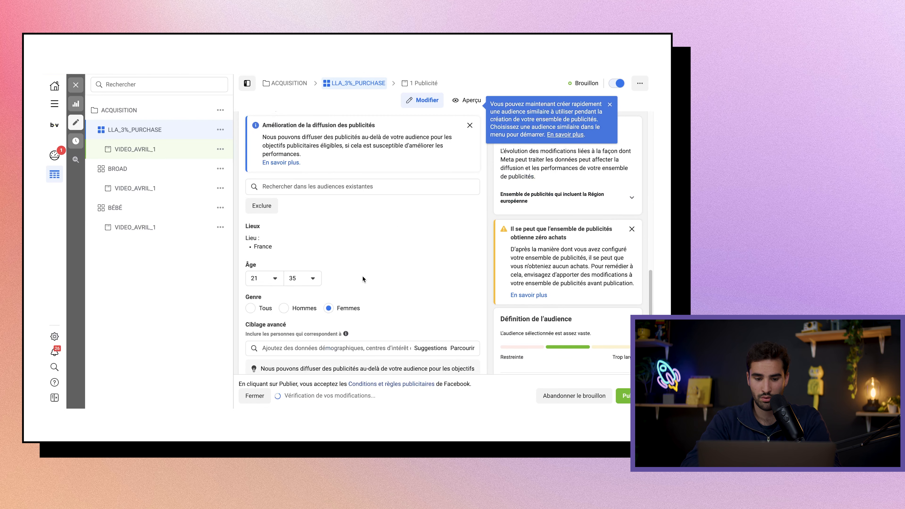
scroll(363, 277, "down", 1)
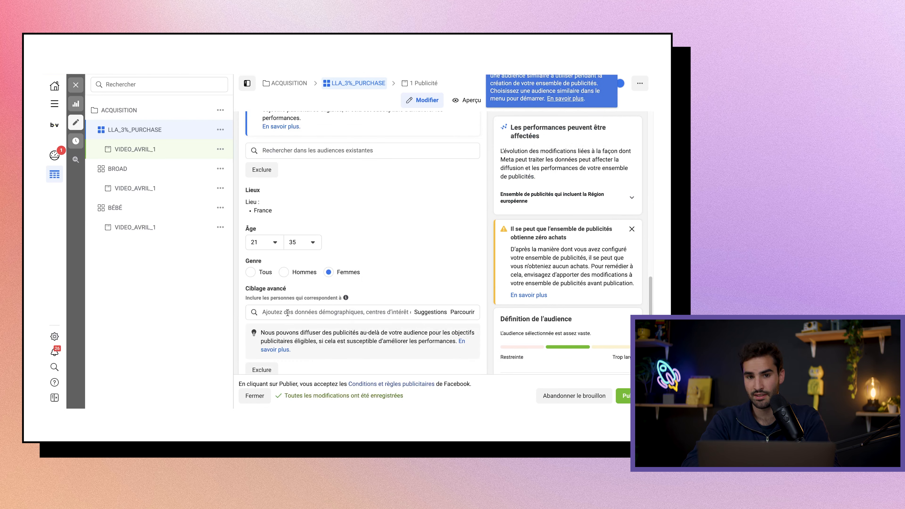
scroll(298, 261, "up", 1)
left_click(315, 186)
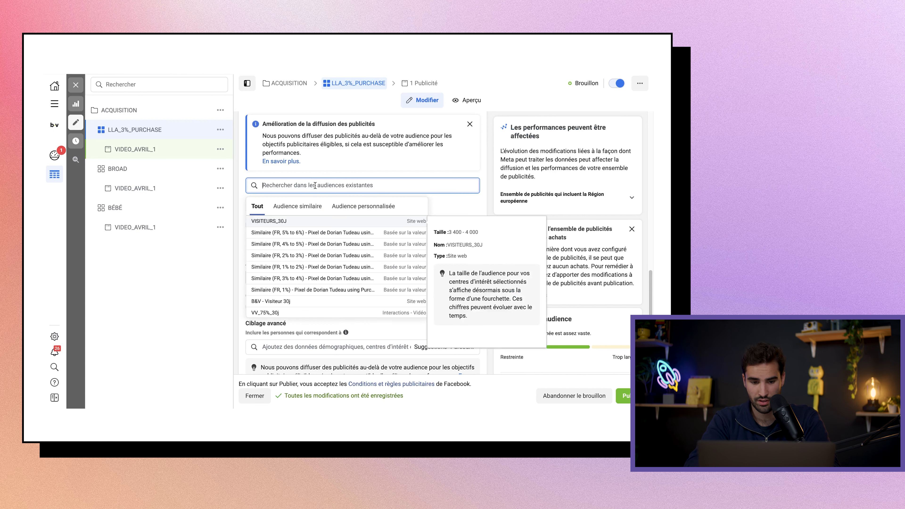
left_click(303, 290)
left_click(314, 223)
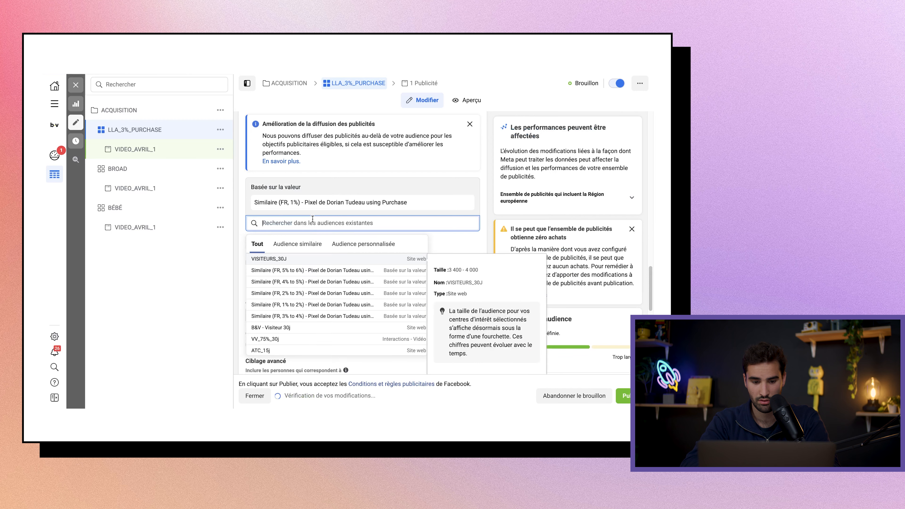
left_click(303, 305)
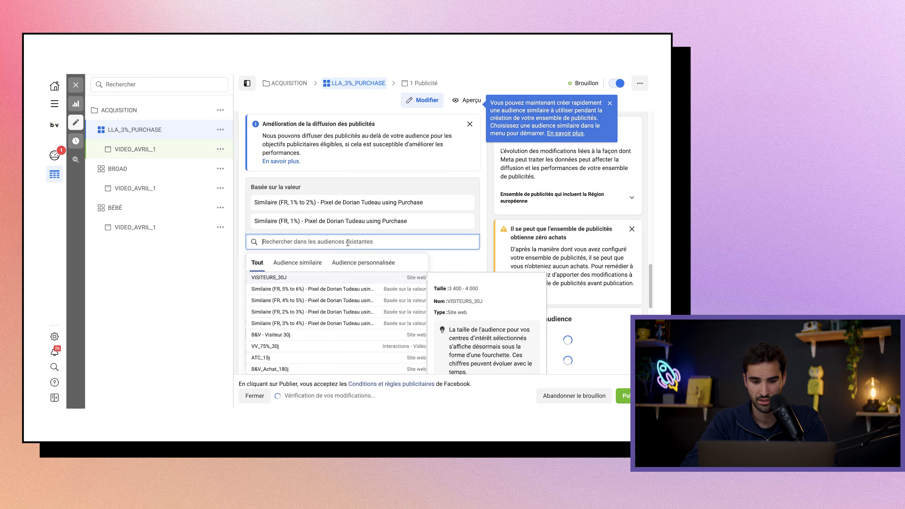
left_click(323, 314)
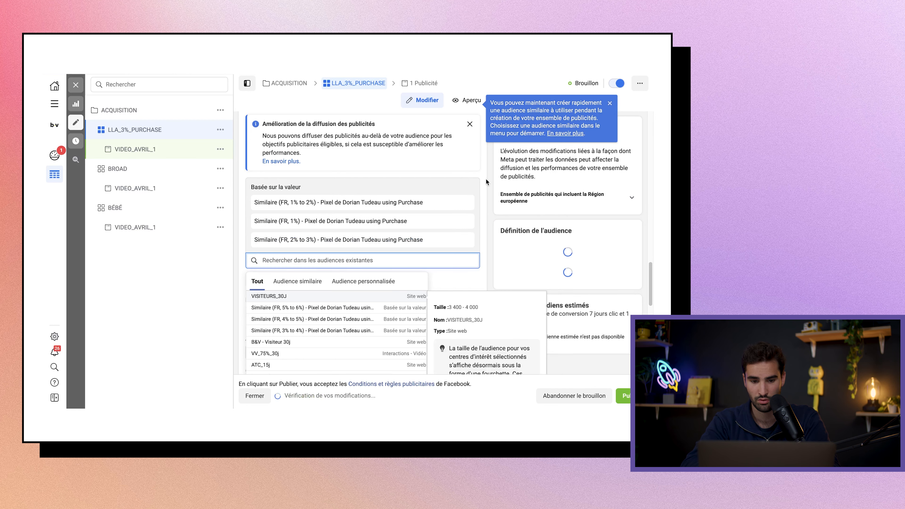
Close the LLA_3%_PURCHASE editor without publishing and discard all drafts.
scroll(486, 179, "up", 20)
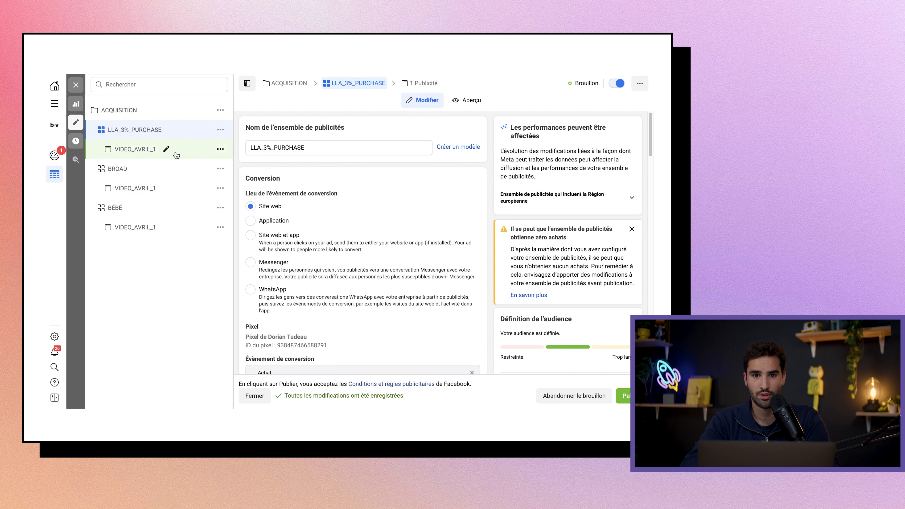
left_click(76, 87)
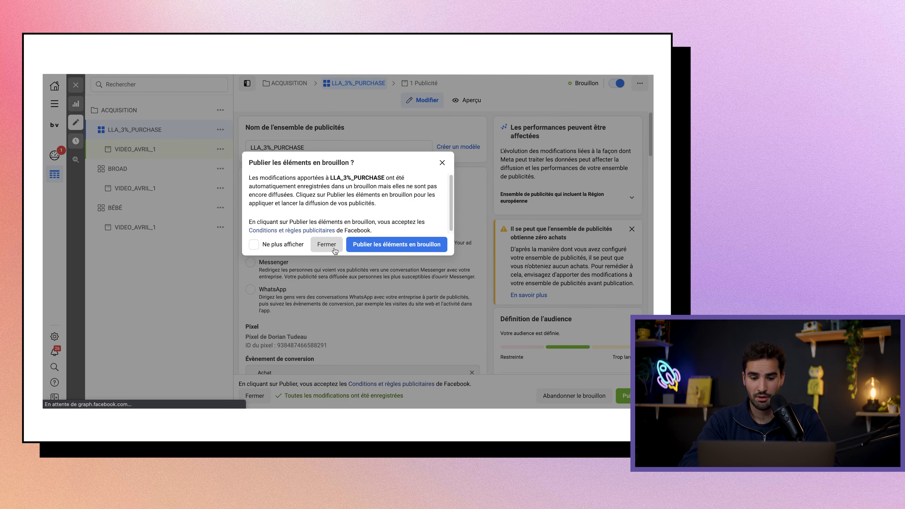
left_click(327, 245)
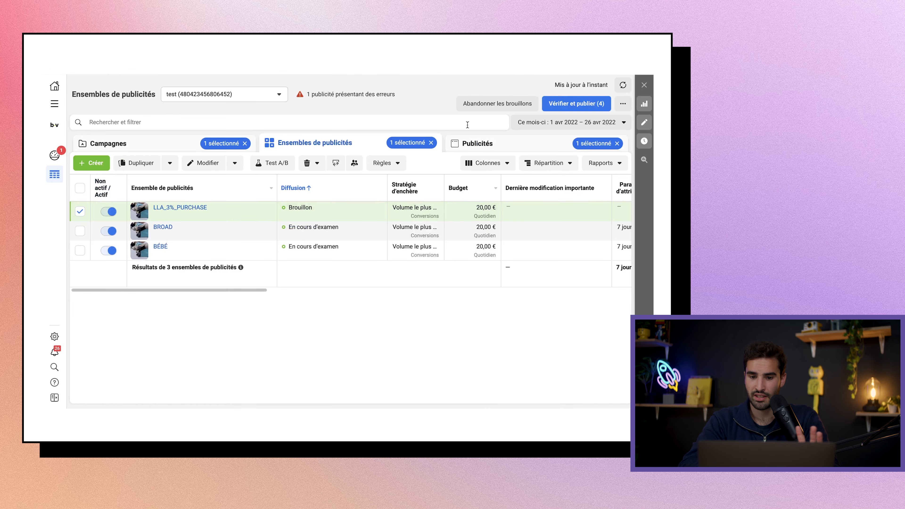
left_click(487, 111)
left_click(412, 220)
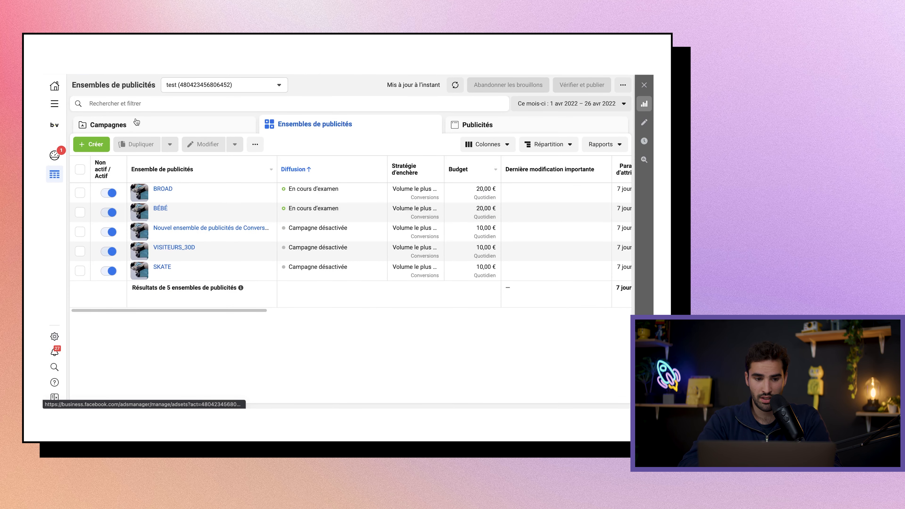
Display the ad sets of the [B&V] RMKT campaign.
left_click(136, 122)
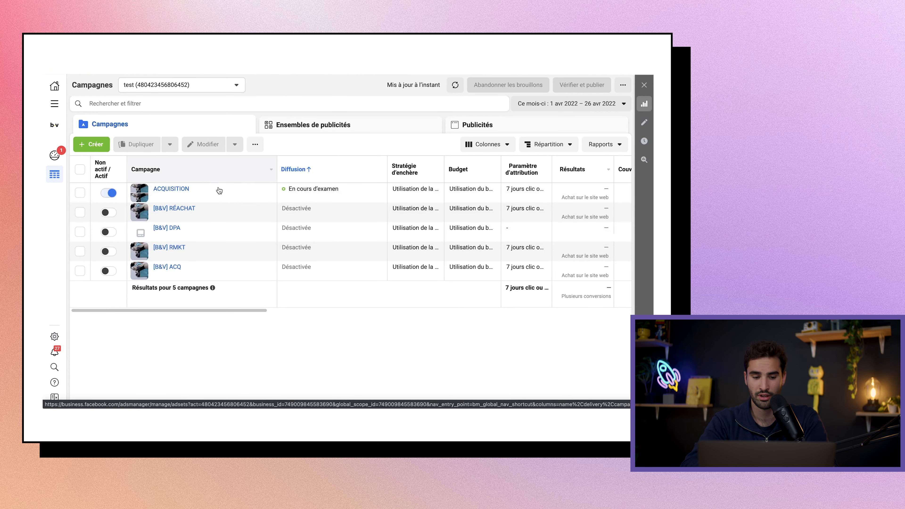
left_click(230, 242)
left_click(324, 126)
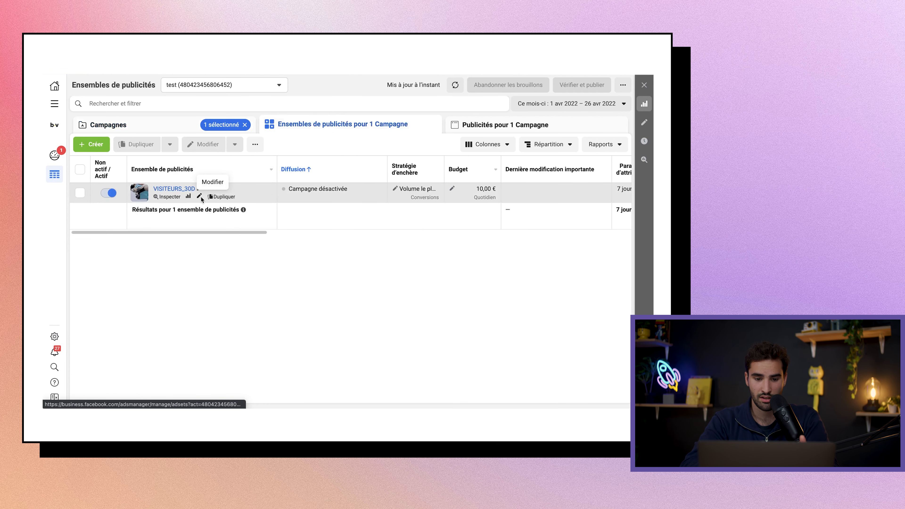
Examine the VISITEURS_30D ad set's conversion, budget and included and excluded audience settings, and open its ad VIDEO_SEPTEMBRE_1_BOB.
left_click(201, 196)
scroll(400, 196, "down", 6)
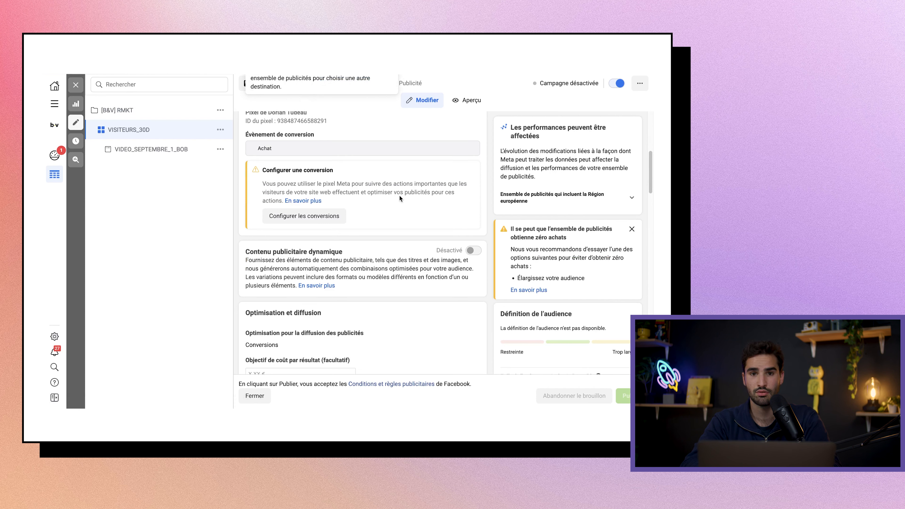
scroll(400, 195, "down", 10)
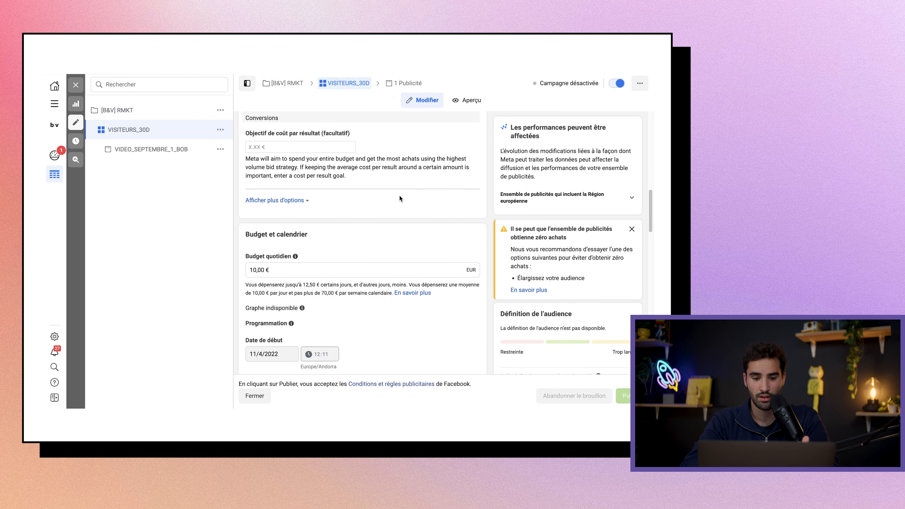
scroll(400, 196, "down", 4)
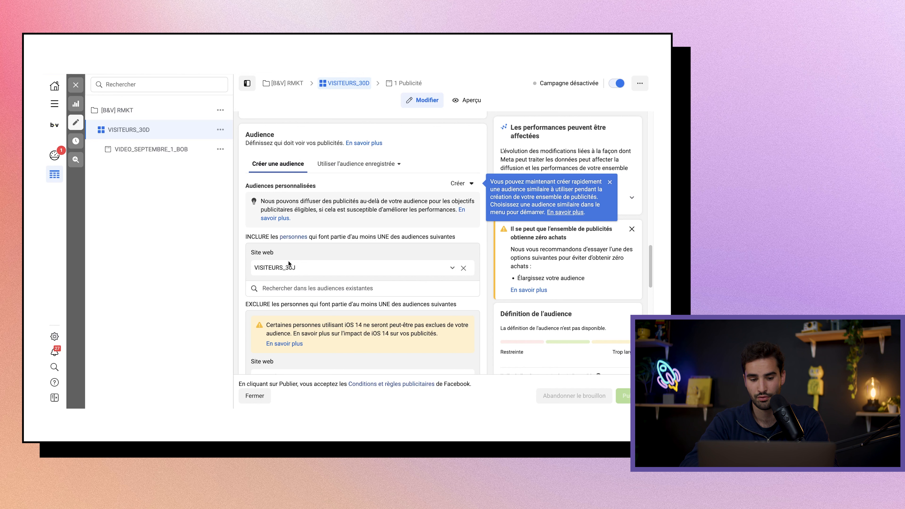
scroll(310, 270, "down", 3)
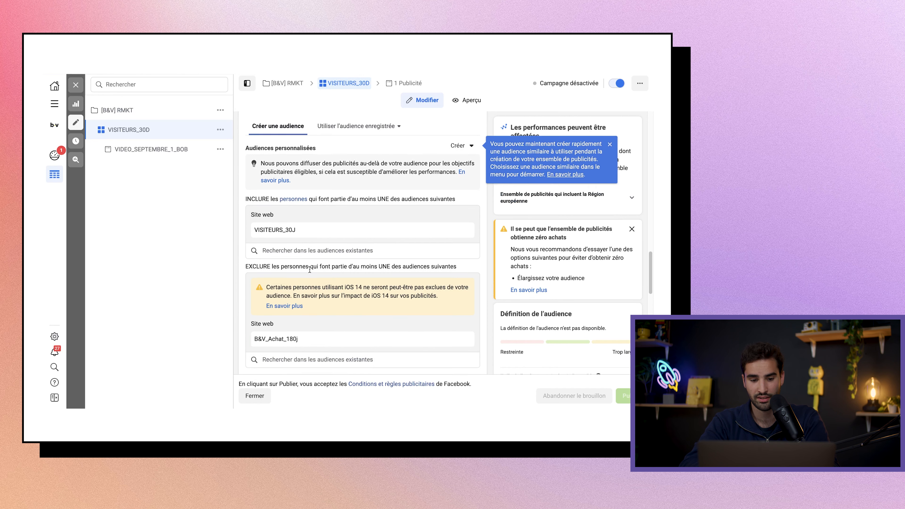
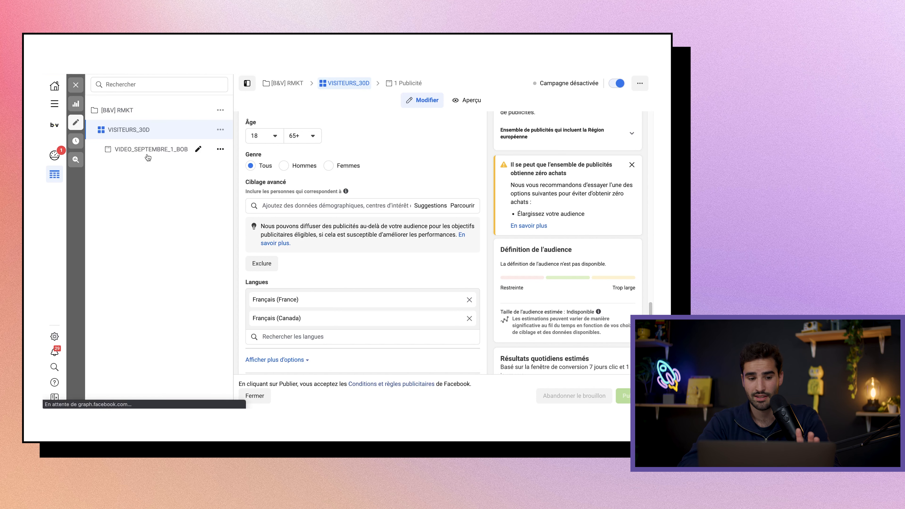
left_click(147, 157)
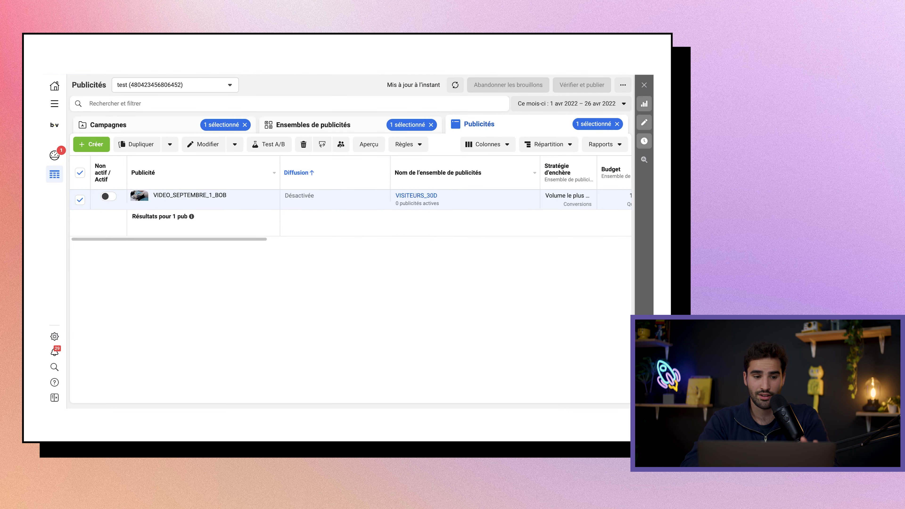
Go to the account's audiences and start a new custom audience with the website (Site web) as source.
left_click(55, 104)
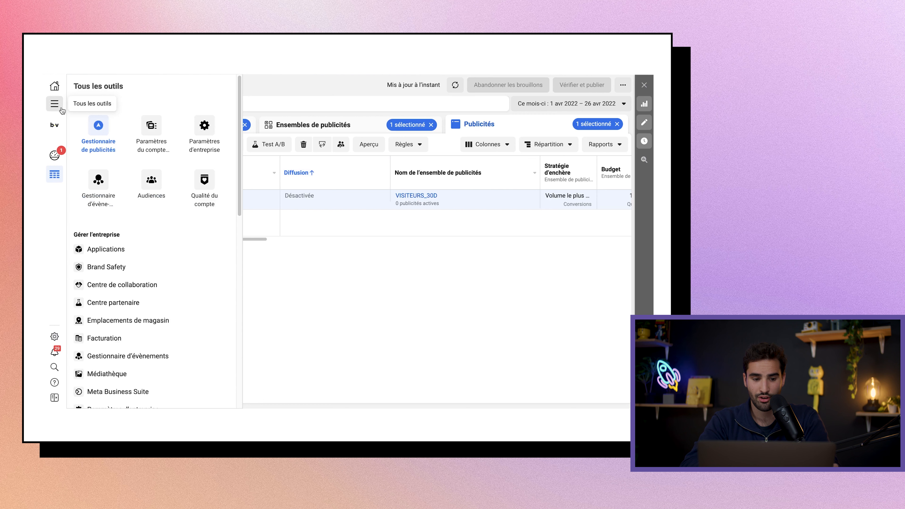
left_click(150, 191)
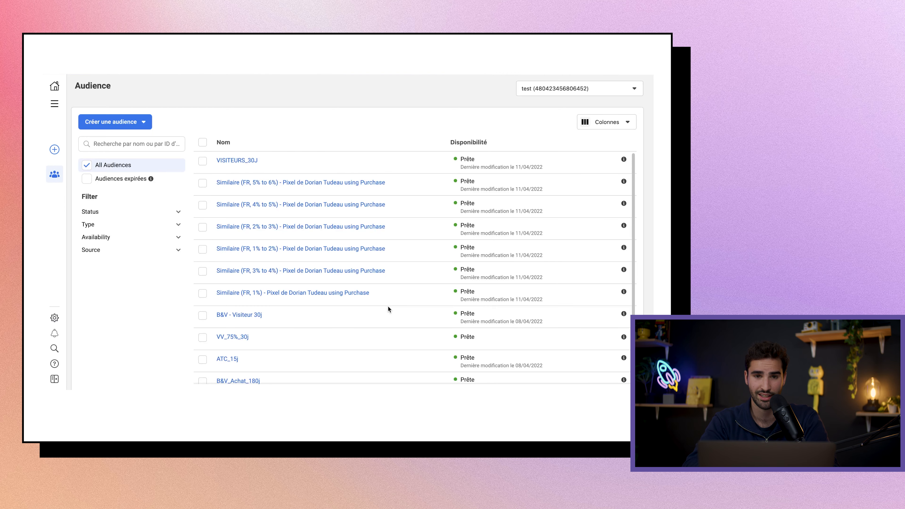
left_click(130, 123)
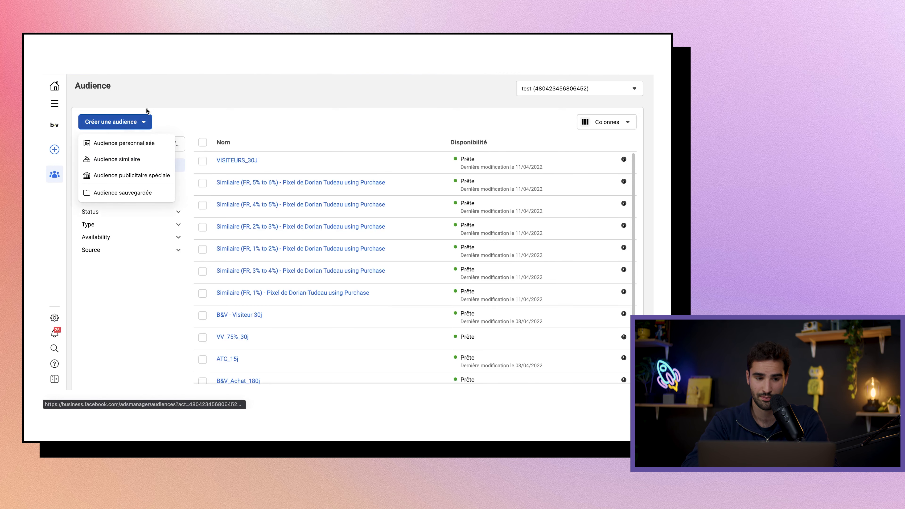
left_click(132, 143)
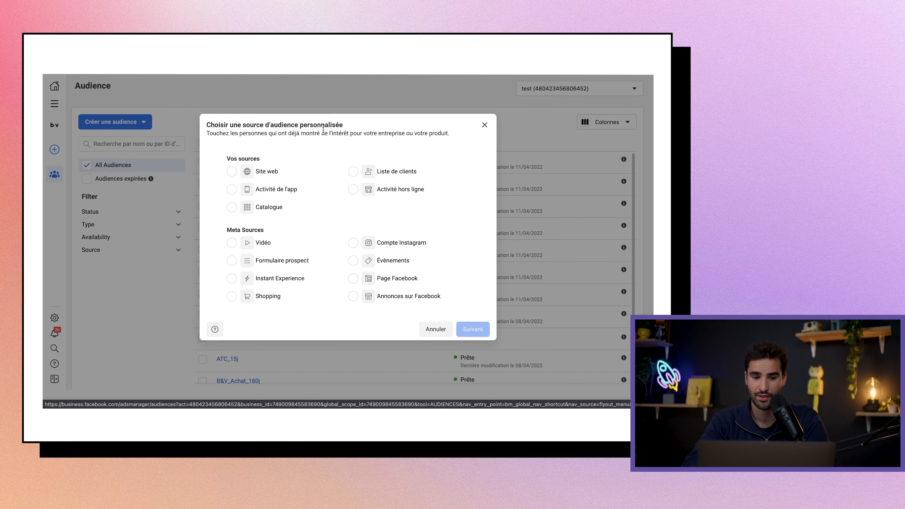
left_click(266, 172)
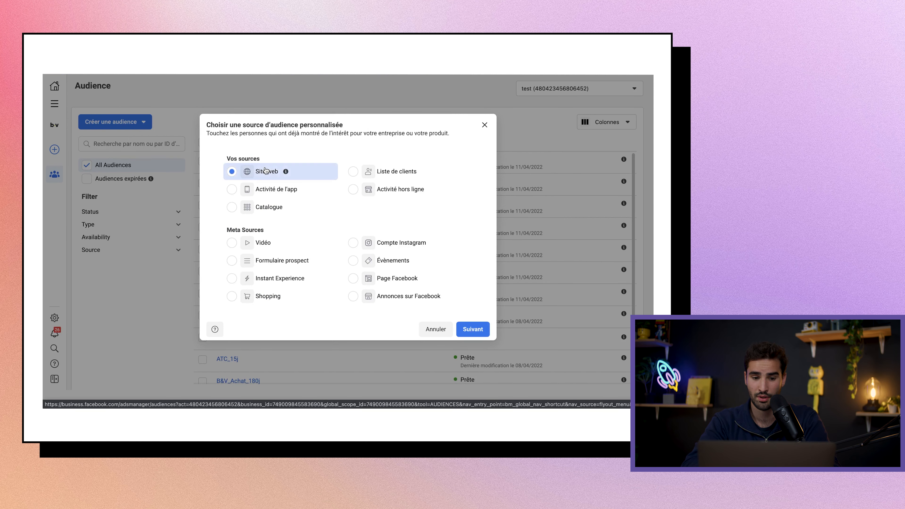
left_click(483, 330)
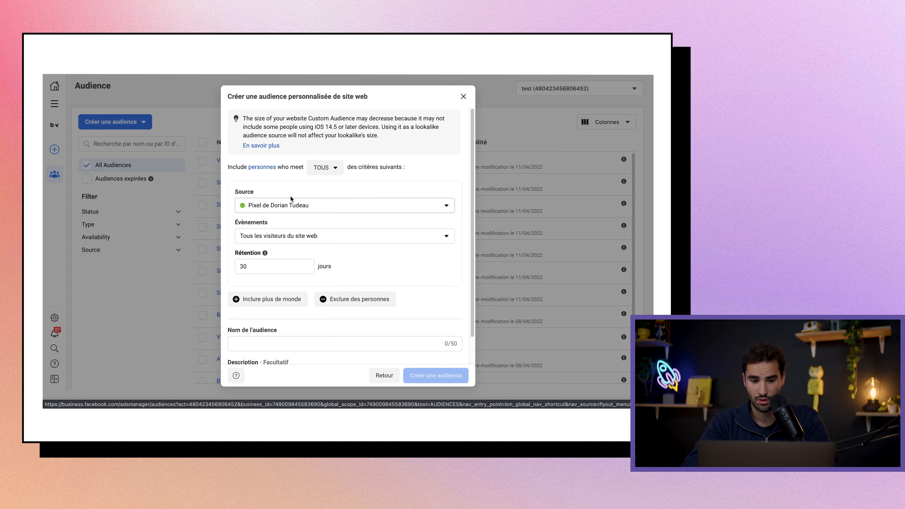
Base the website audience on the AddToCart event with a retention of 90 days.
left_click(321, 238)
scroll(327, 311, "down", 2)
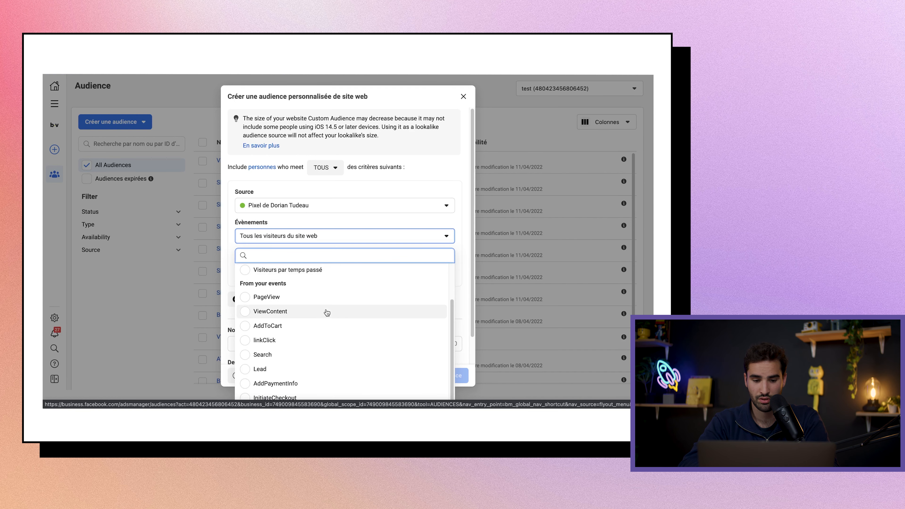
left_click(323, 327)
double_click(256, 266)
key("BackSpace")
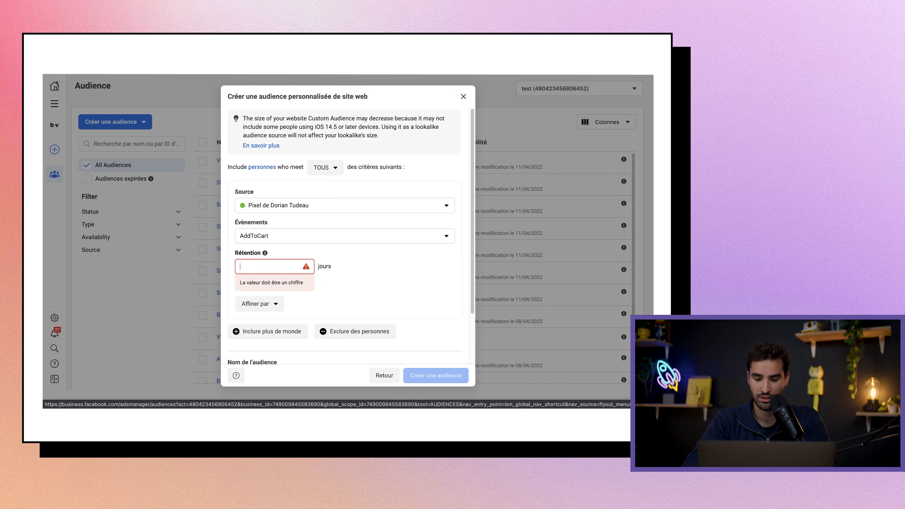
type("90")
scroll(342, 281, "down", 2)
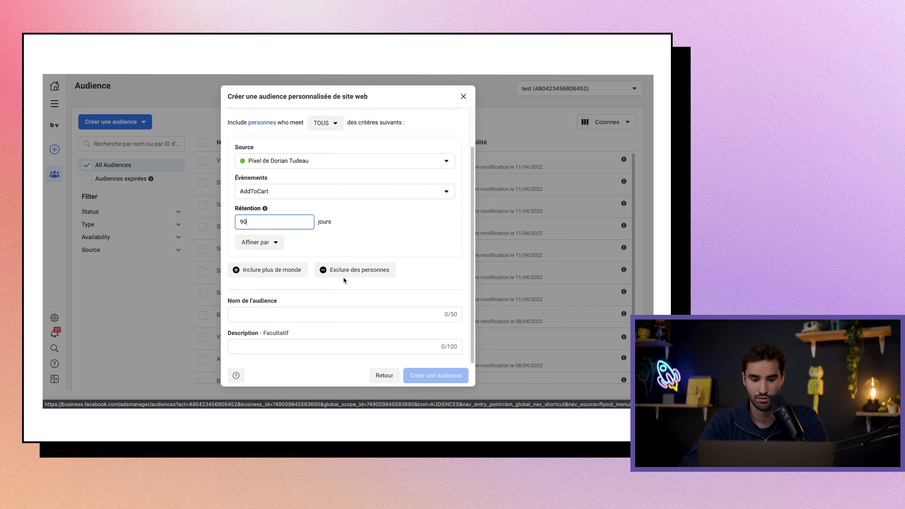
Name the audience ATC_90J, create it and close the creation dialog.
left_click(287, 313)
type("ATC_")
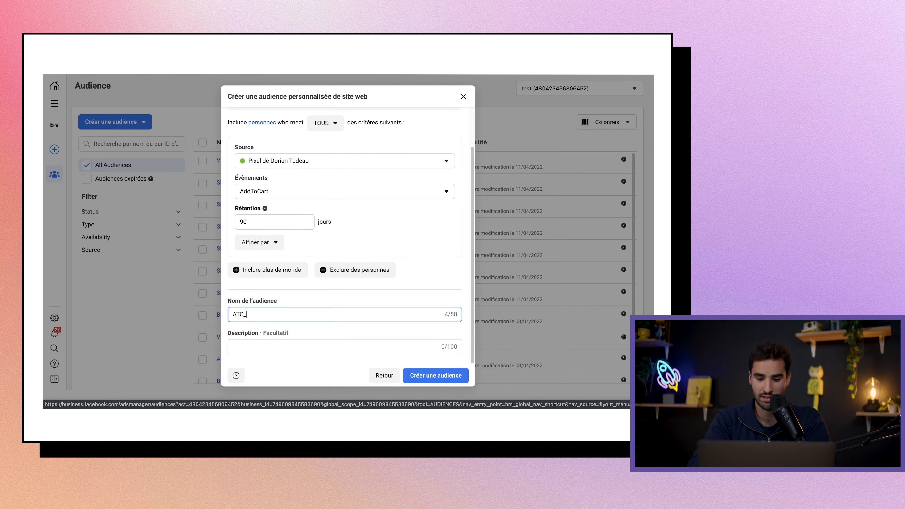
type("90J")
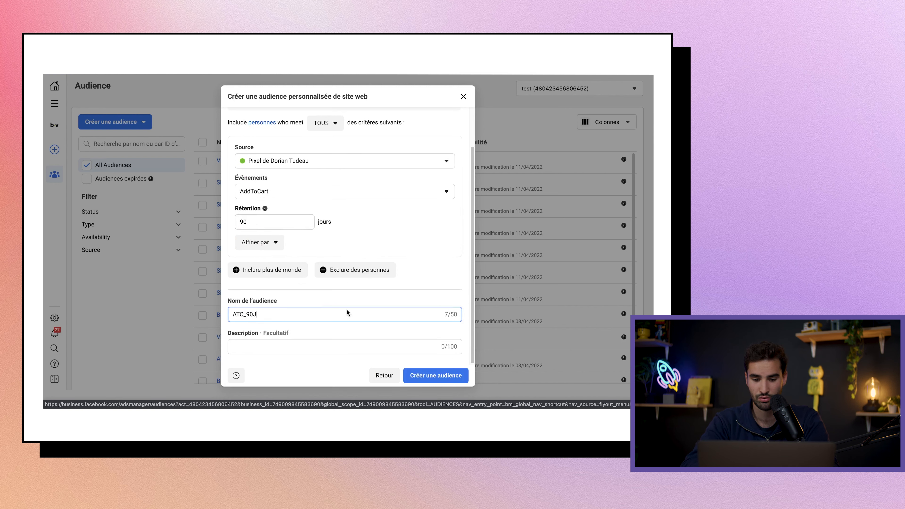
left_click(428, 379)
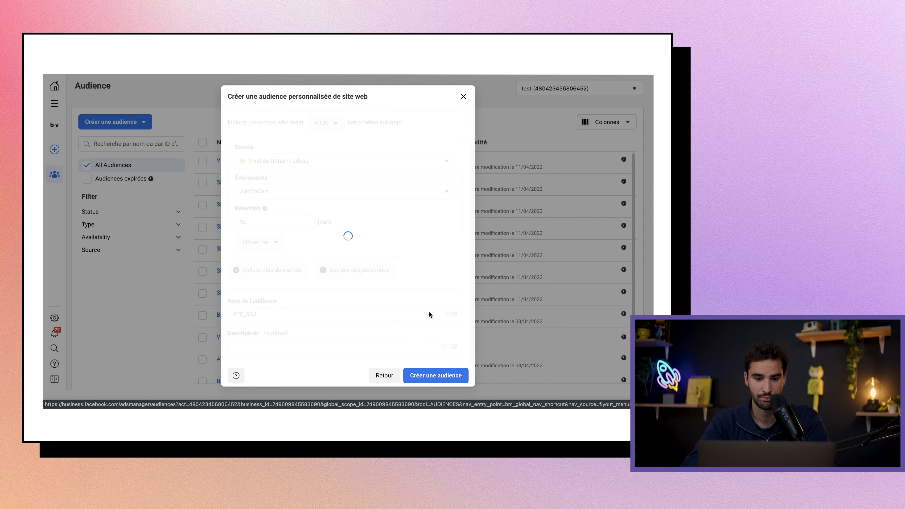
left_click(460, 106)
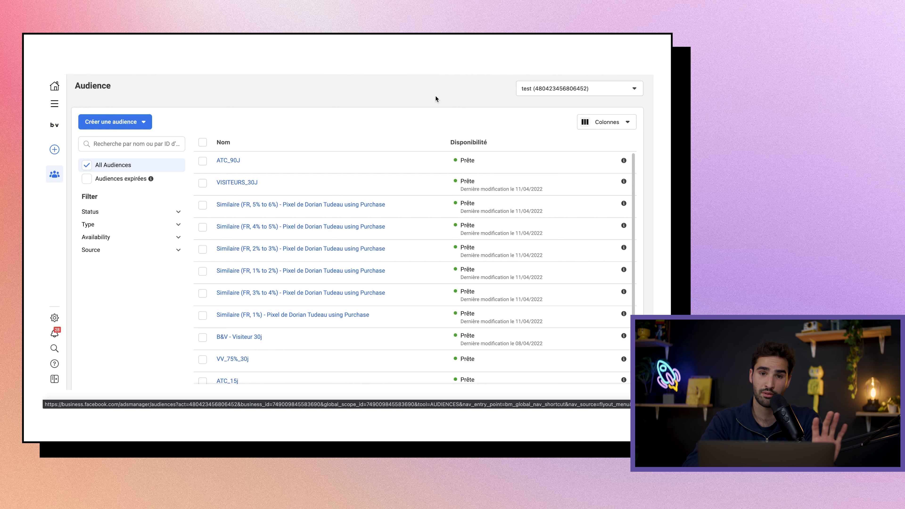
Return to the campaign list and open the ad set of the [B&V] RÉACHAT campaign for editing.
left_click(54, 104)
left_click(202, 126)
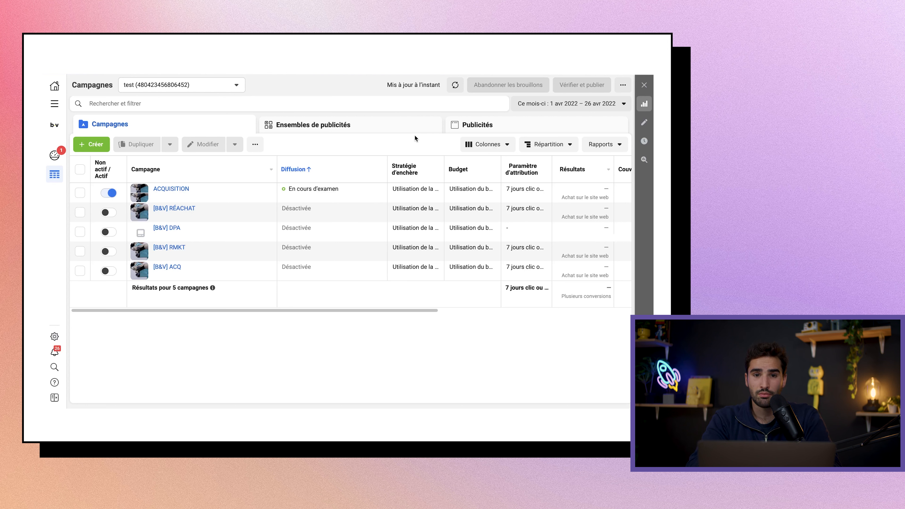
left_click(210, 206)
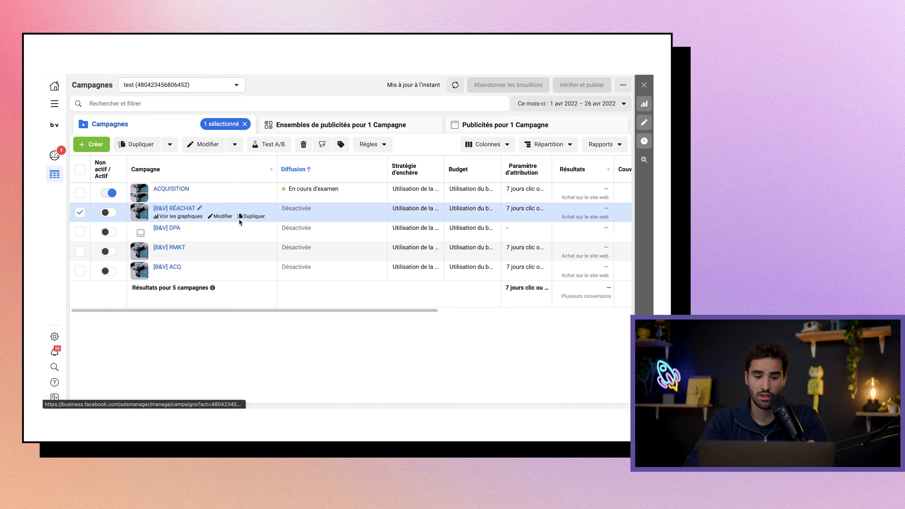
left_click(224, 216)
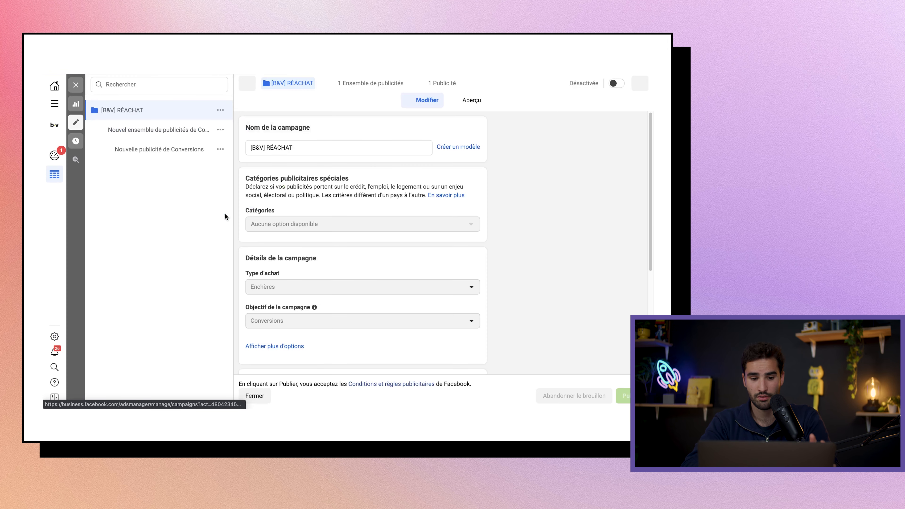
left_click(156, 138)
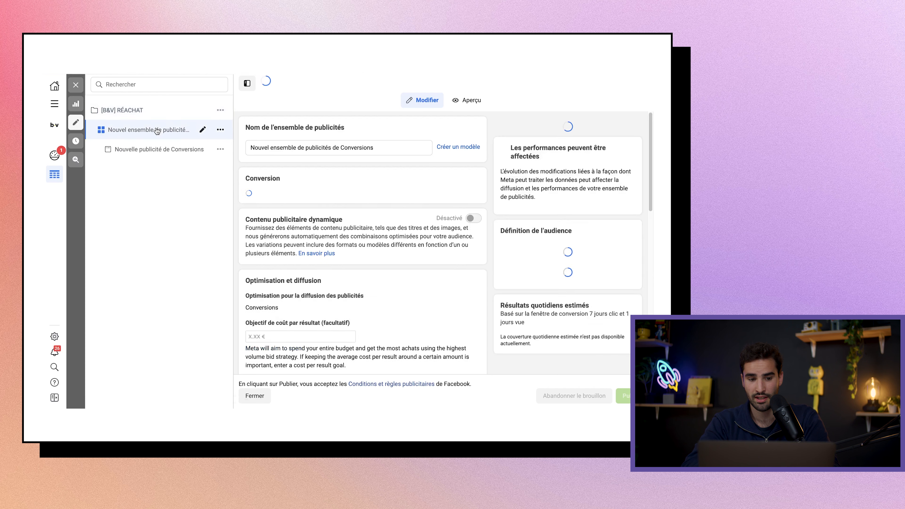
Search for "acheteur" among the existing custom audiences in the ad set's audience settings.
scroll(354, 293, "down", 5)
scroll(353, 291, "down", 3)
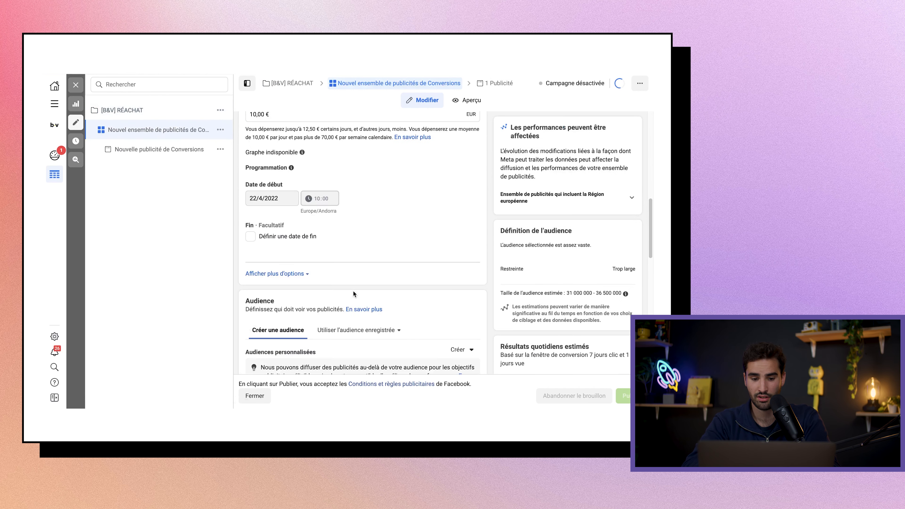
scroll(344, 250, "up", 7)
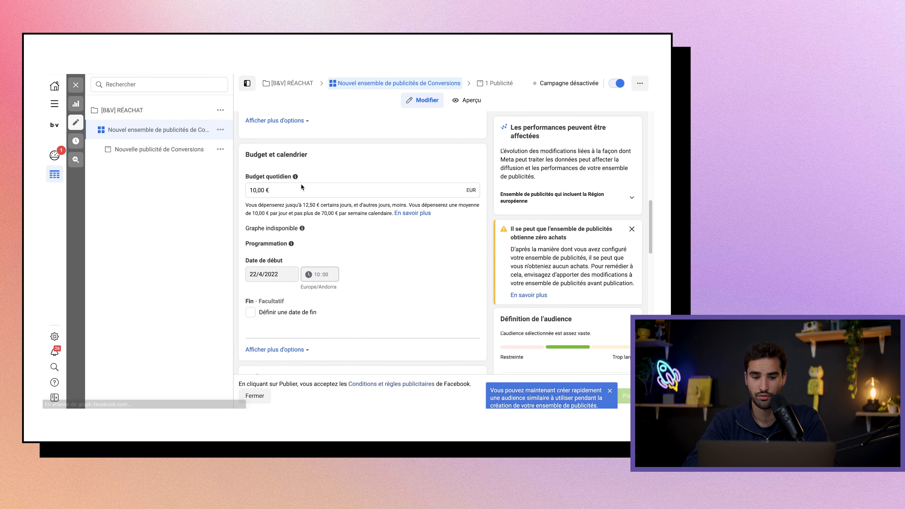
scroll(301, 184, "up", 3)
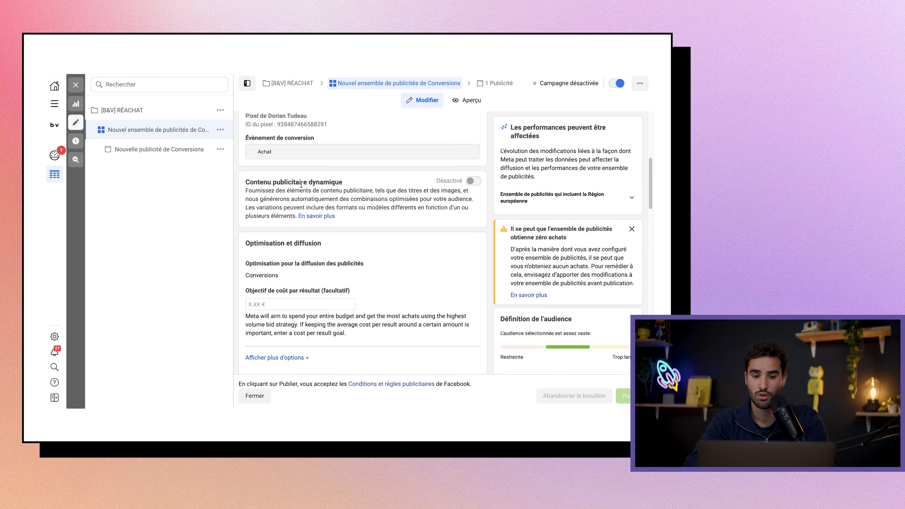
scroll(301, 186, "down", 6)
scroll(302, 184, "down", 7)
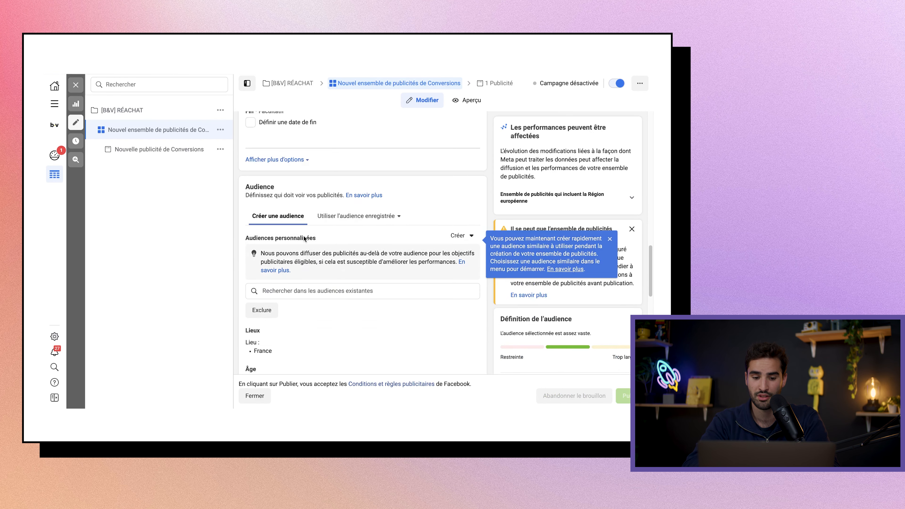
left_click(288, 271)
type("acheteir")
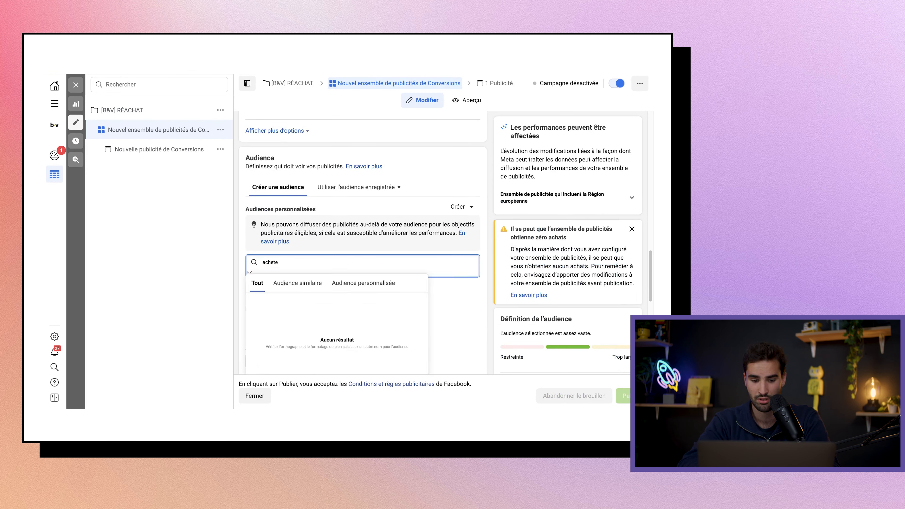
key("BackSpace")
key("BackSpace")
type("ur")
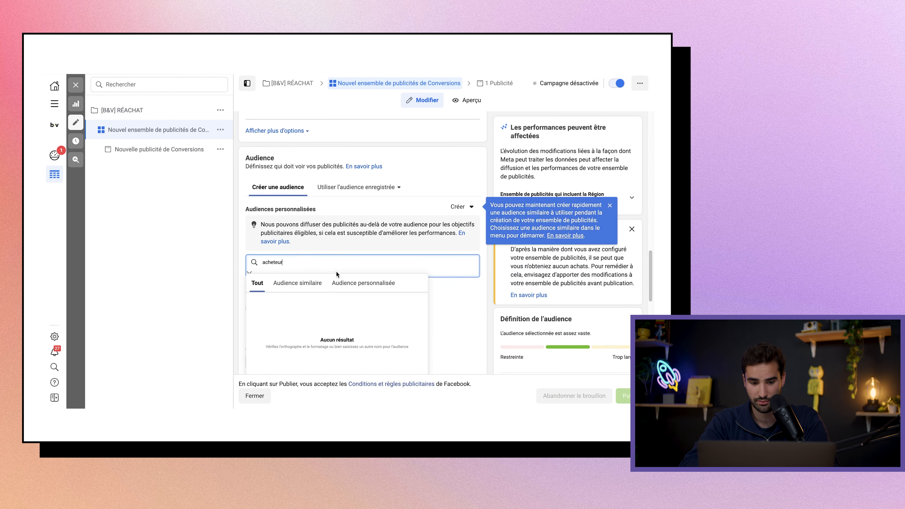
left_click(356, 288)
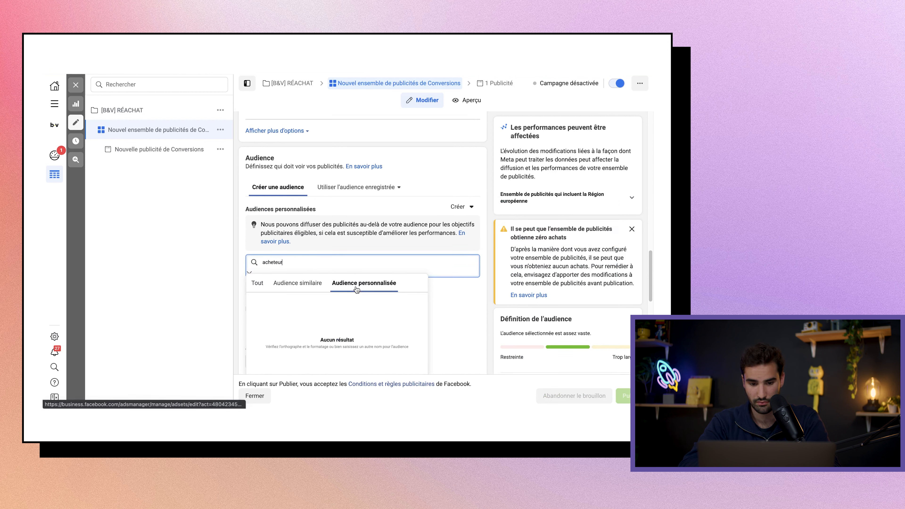
Find the custom audience B&V_Achat_180j with the search term "achat" and include it in the ad set's targeting.
left_click(275, 248)
left_click(272, 266)
type("achat")
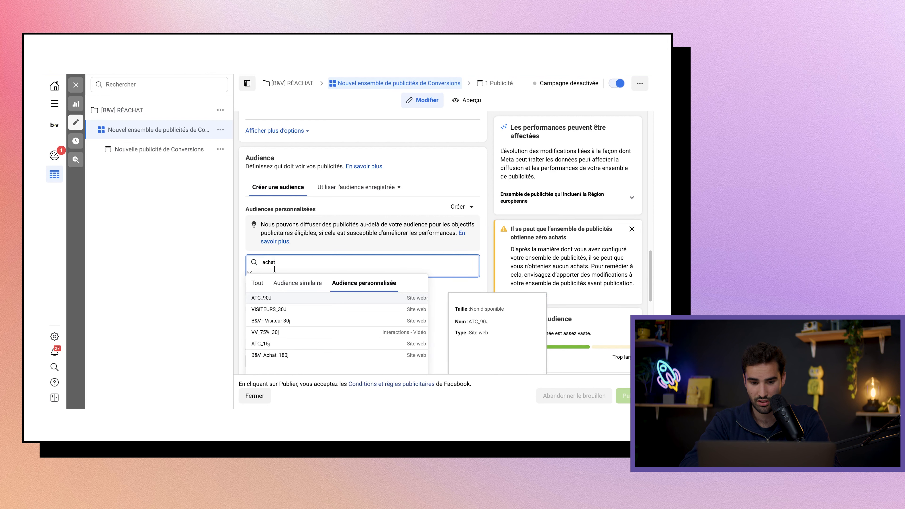
left_click(276, 300)
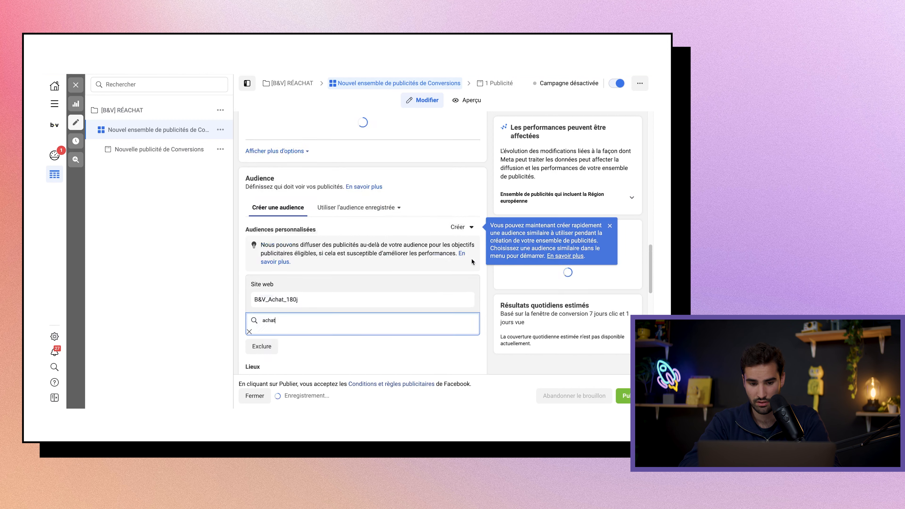
left_click(485, 277)
scroll(484, 276, "down", 2)
scroll(485, 276, "down", 1)
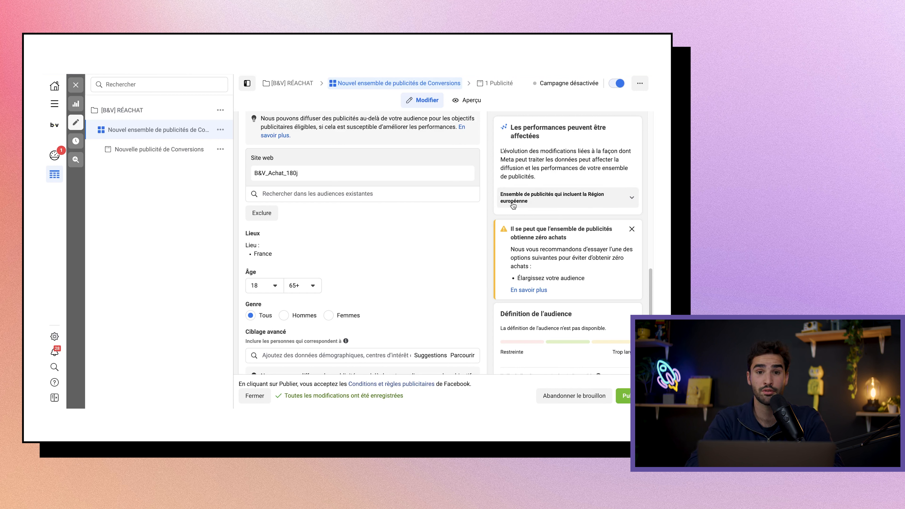
Close the [B&V] RÉACHAT ad set editor without publishing and create a new campaign with the Ventes catalogue objective.
left_click(76, 85)
left_click(326, 248)
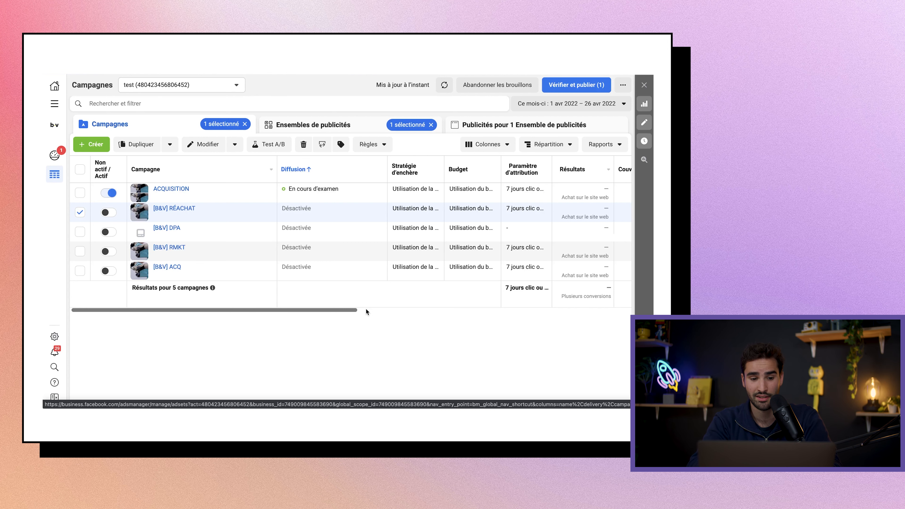
left_click(95, 145)
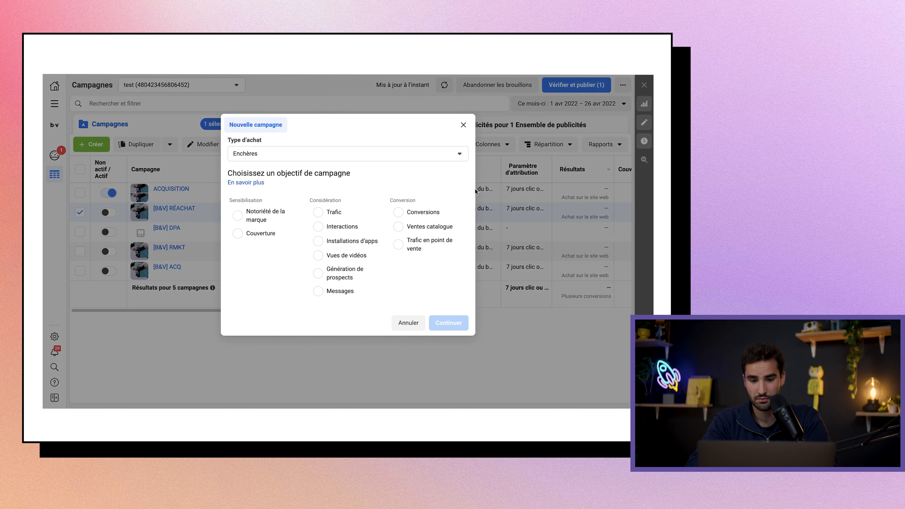
left_click(415, 228)
left_click(450, 373)
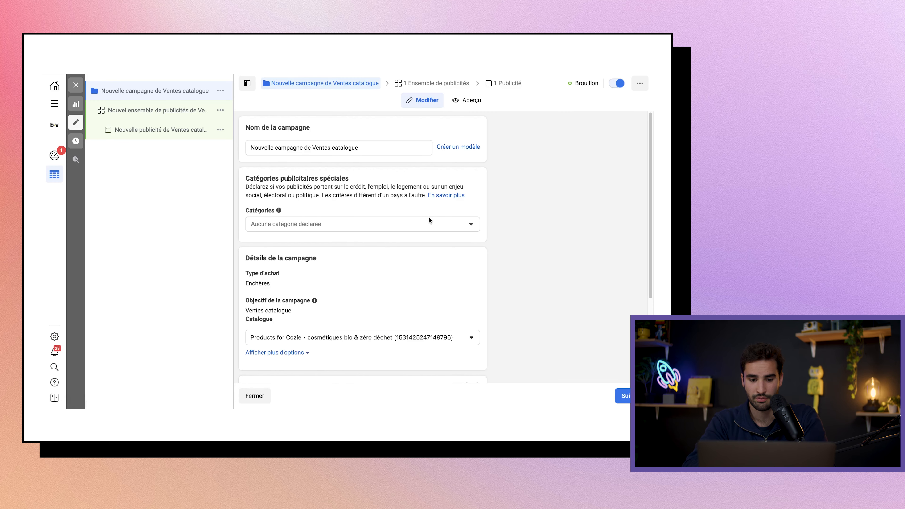
Examine the product catalogues available for the new campaign in its campaign details.
scroll(321, 144, "down", 4)
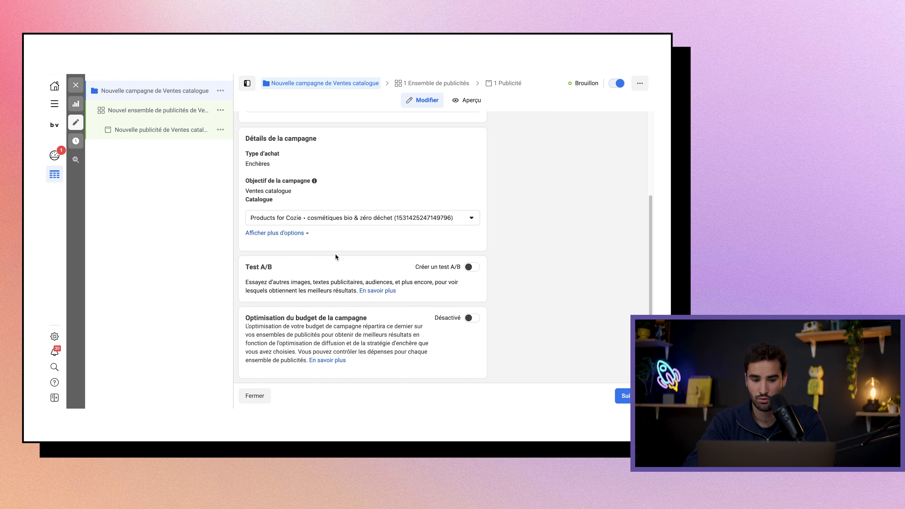
left_click(408, 218)
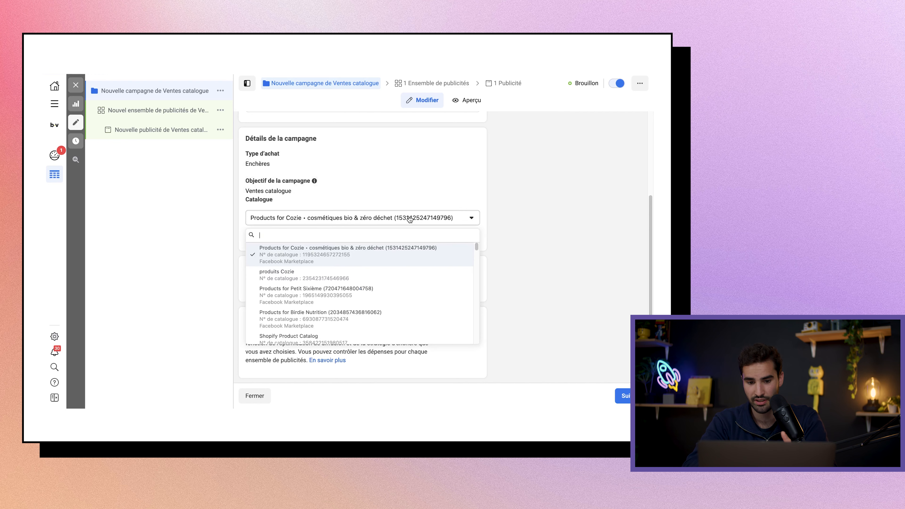
scroll(392, 257, "down", 1)
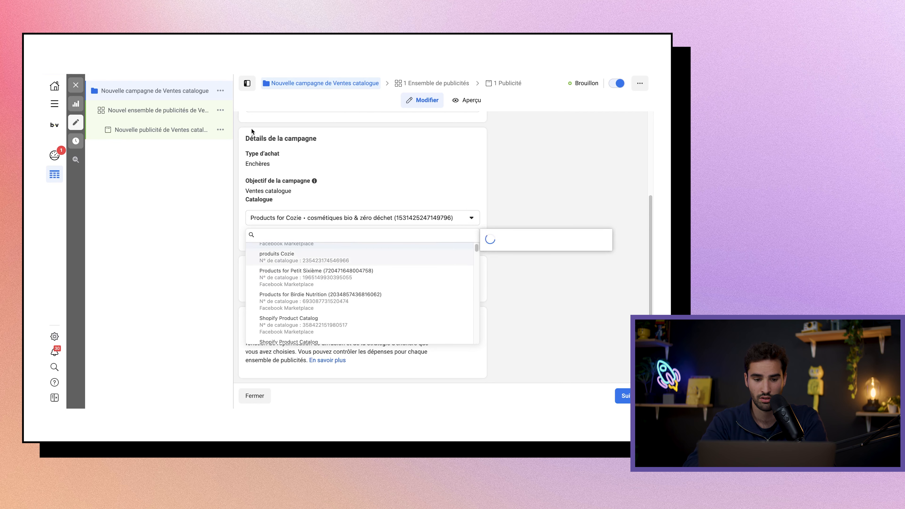
Open the new catalogue sales ad set and choose Store collection hygiène bio as its promoted product set.
left_click(159, 111)
left_click(321, 195)
mouse_move(322, 232)
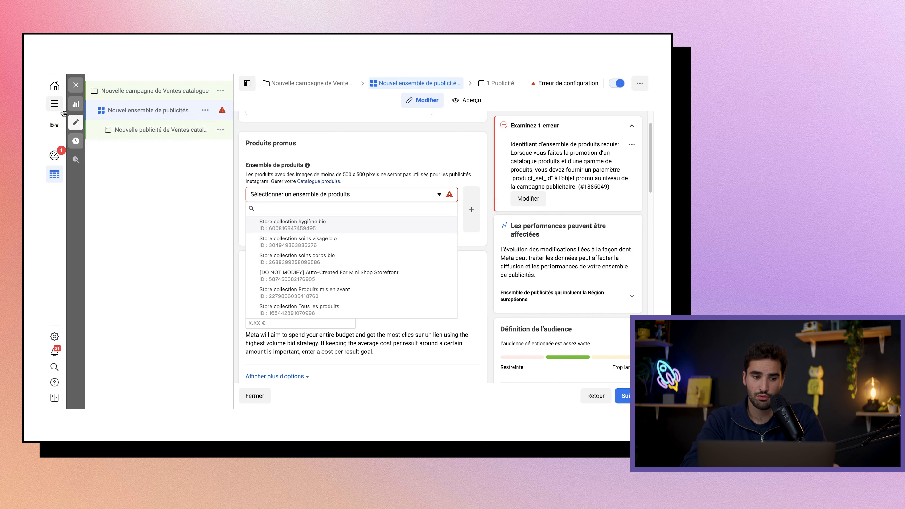
mouse_move(304, 220)
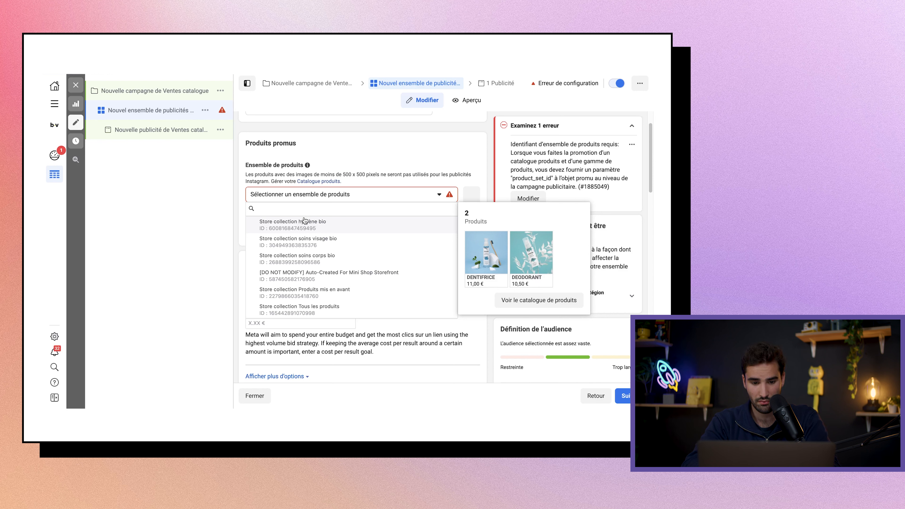
left_click(304, 222)
Set the ad set's audience to retarget people who interacted with the products on and off Facebook, and review the retargeting options.
scroll(335, 220, "down", 6)
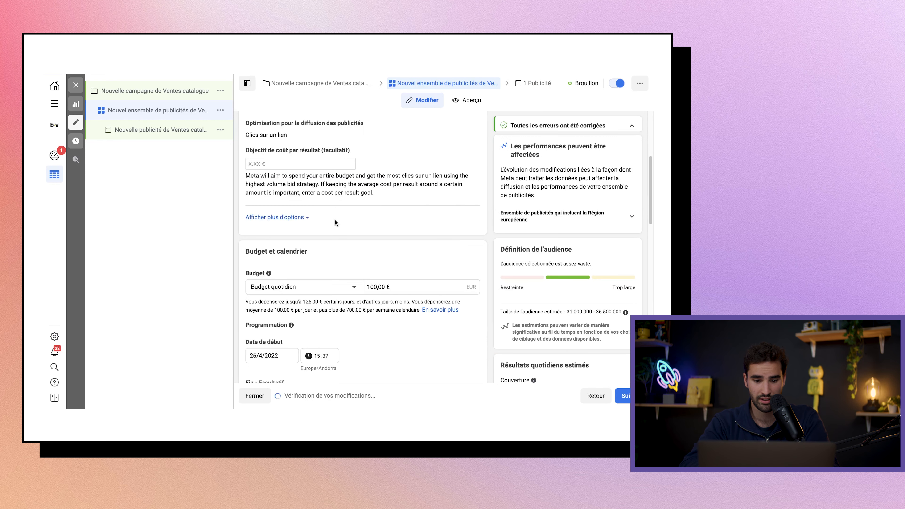
scroll(335, 223, "down", 3)
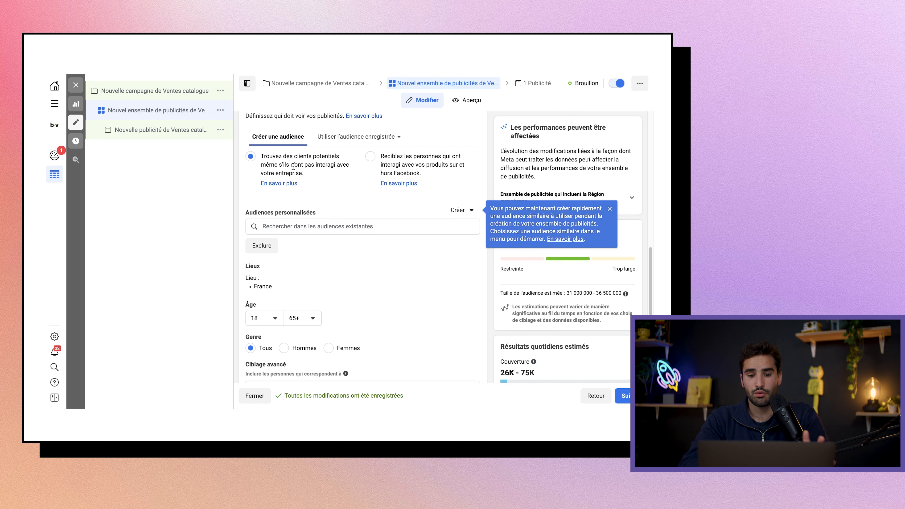
left_click(382, 158)
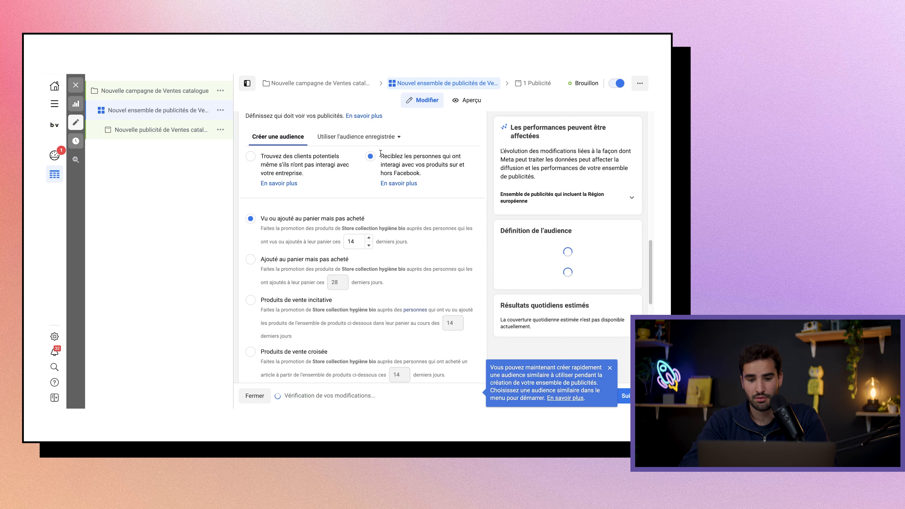
scroll(268, 172, "down", 2)
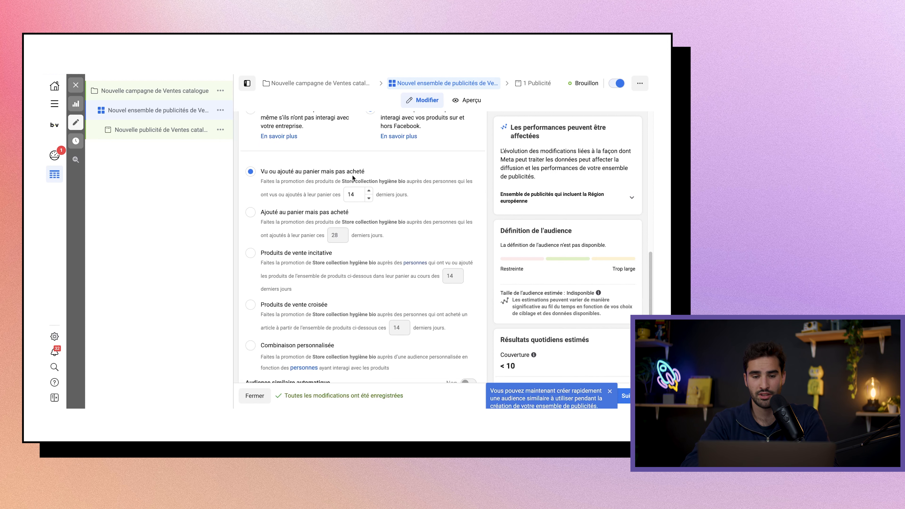
scroll(354, 189, "down", 5)
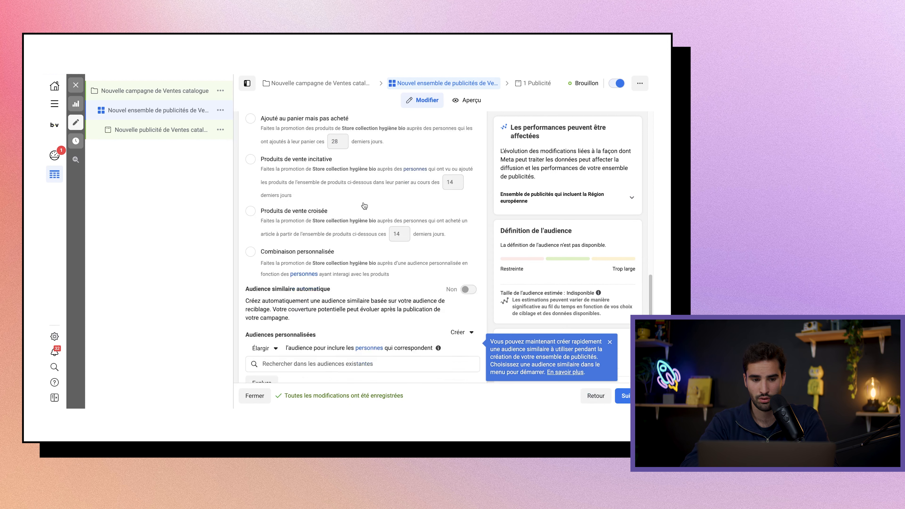
Open the catalogue sales ad, review its format settings and preview, and close the editor leaving the items as drafts.
left_click(180, 130)
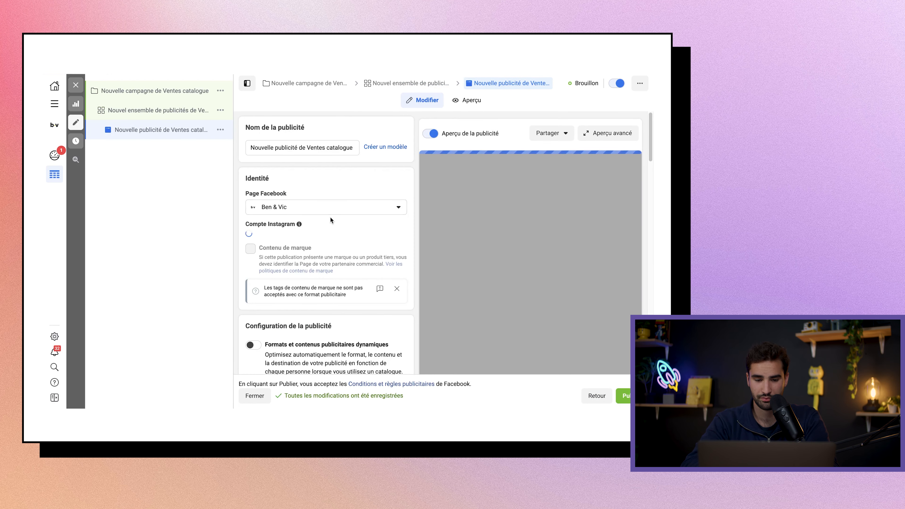
scroll(330, 217, "down", 2)
scroll(331, 217, "down", 2)
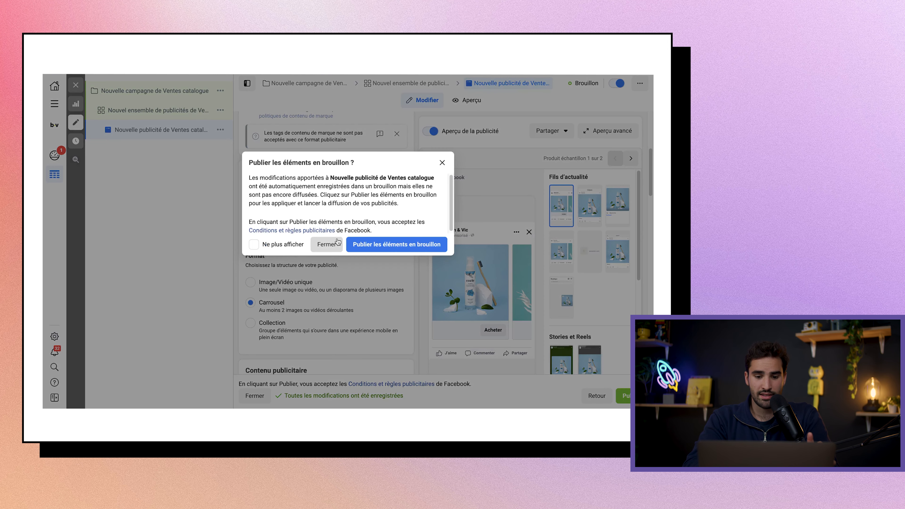
left_click(337, 241)
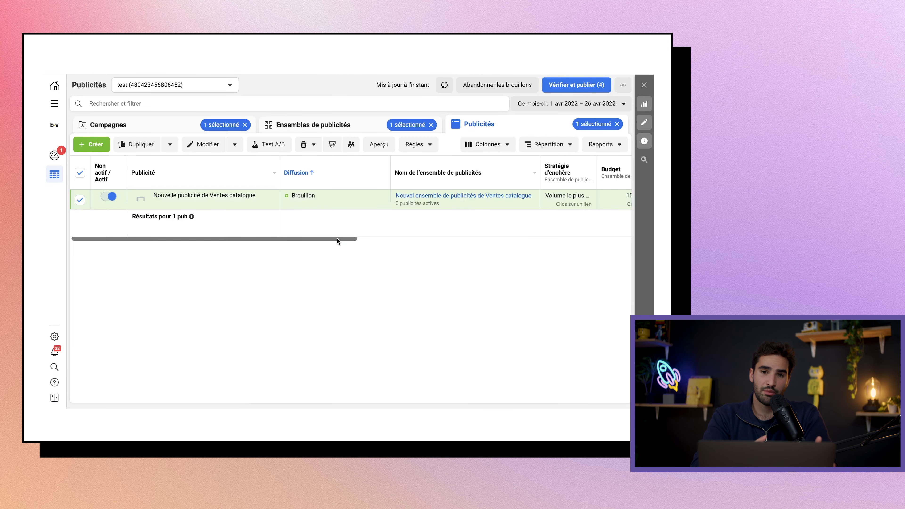